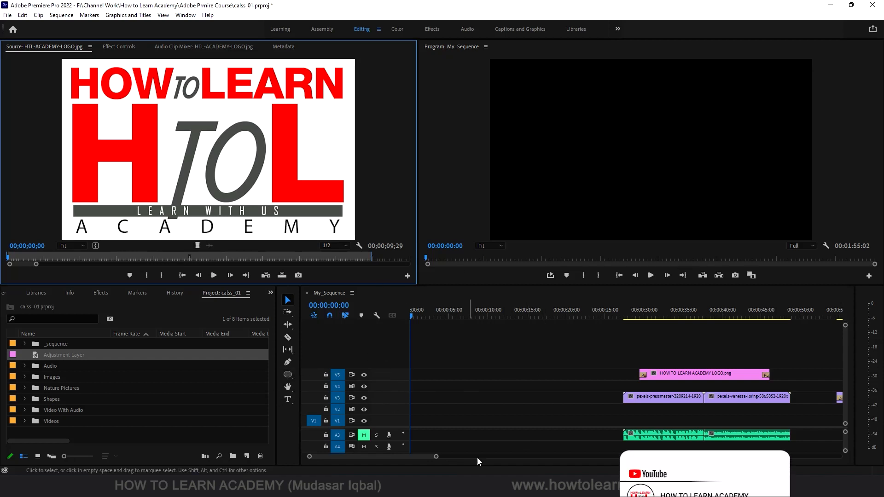
Draw a circle with the Ellipse tool near the frame's left edge and nudge it slightly further left.
left_click(288, 374)
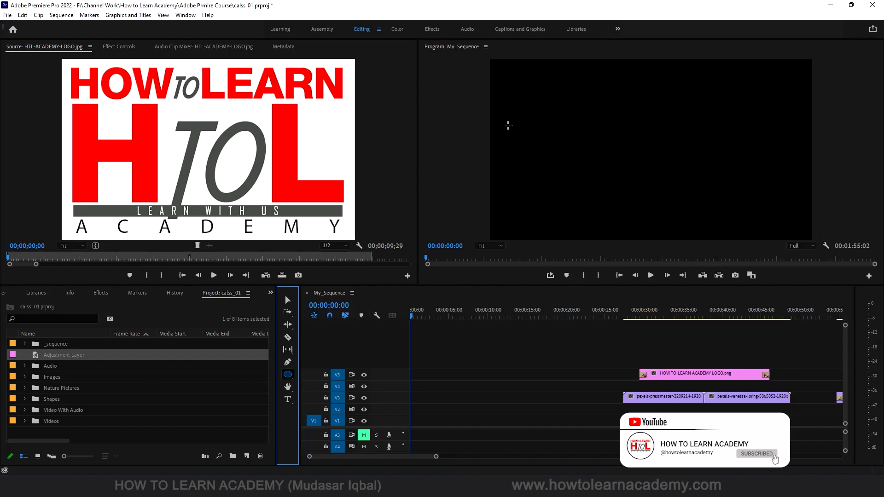
left_click_drag(508, 125, 553, 173)
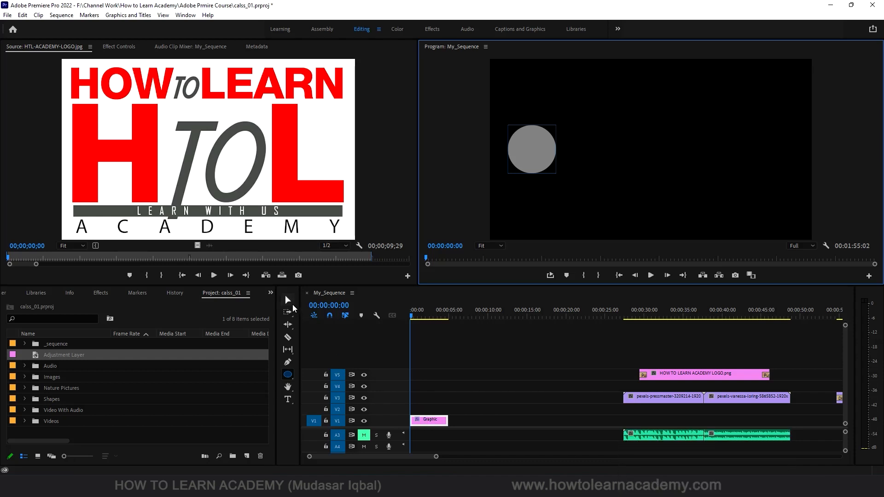
left_click(291, 304)
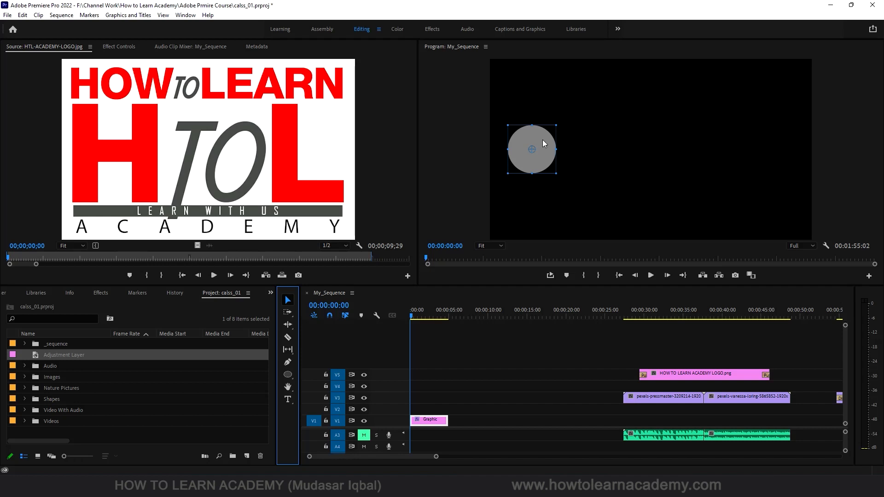
left_click_drag(543, 140, 535, 139)
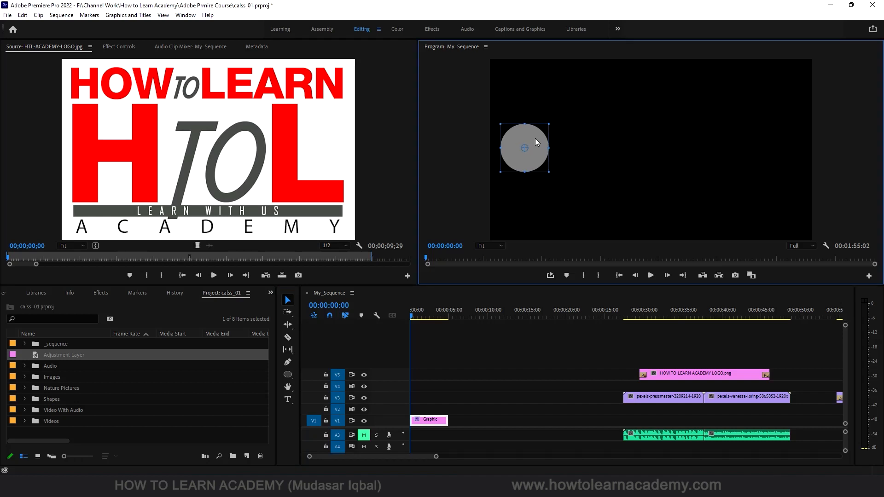
Examine the effect properties of the Graphic clip and compare them with those of the logo clip.
left_click(119, 46)
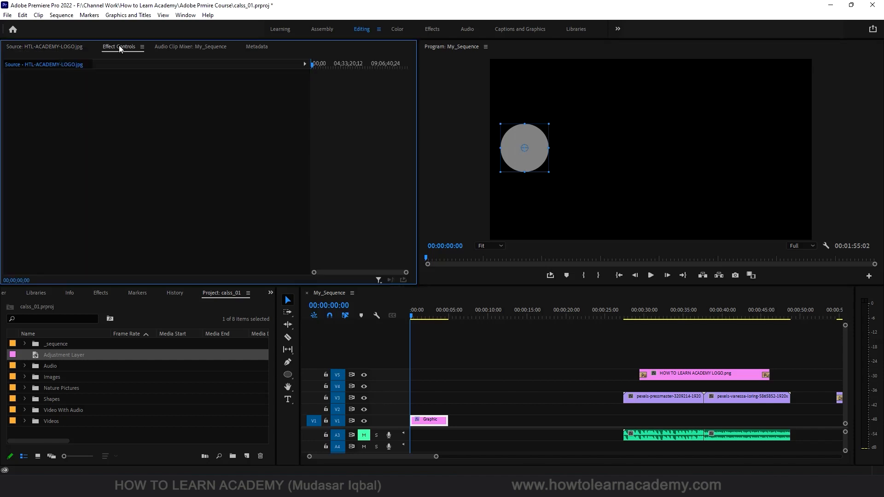
left_click(437, 420)
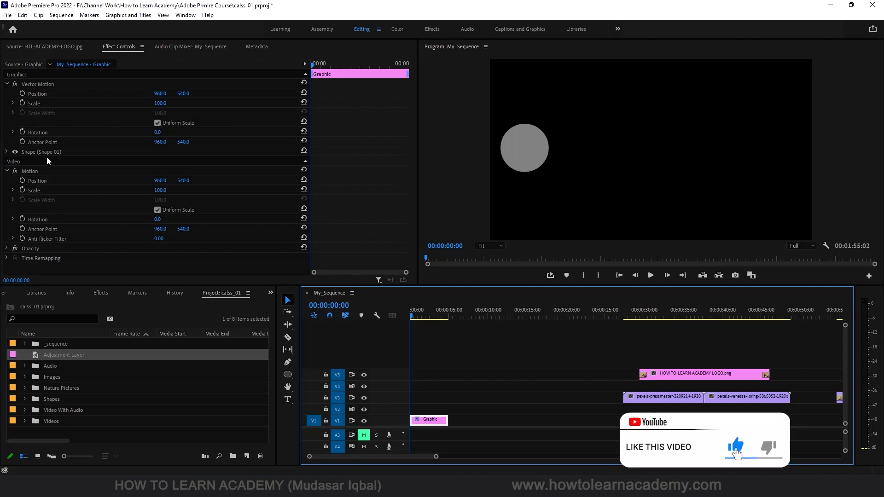
left_click_drag(315, 68, 333, 70)
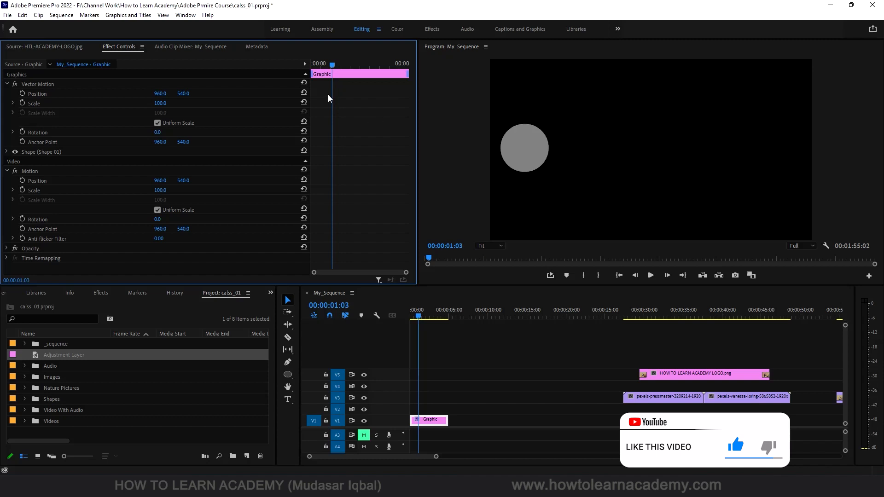
left_click(433, 423)
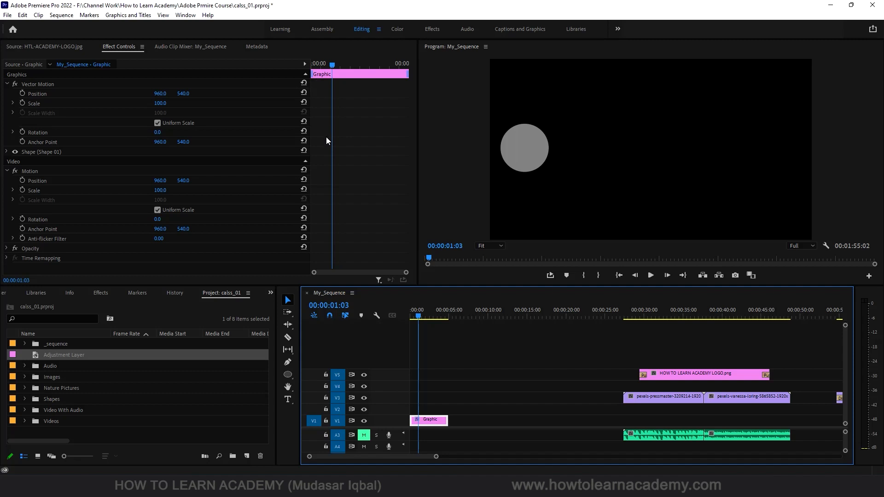
left_click(668, 375)
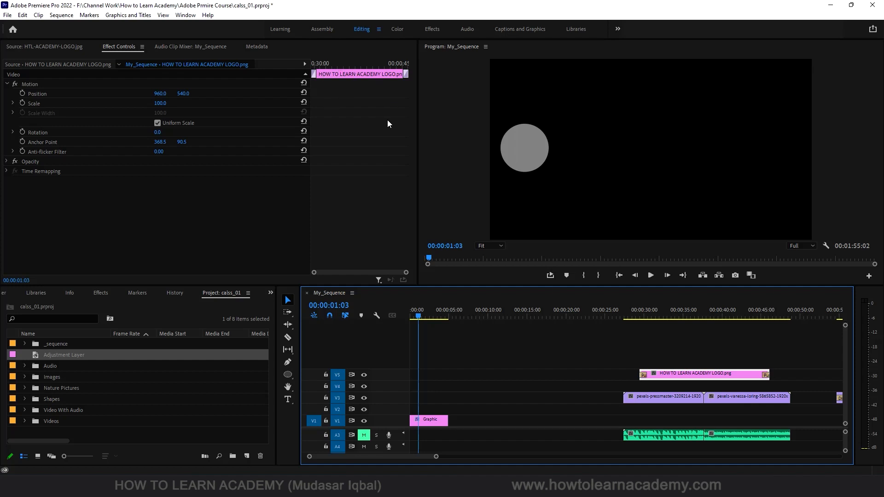
left_click(426, 420)
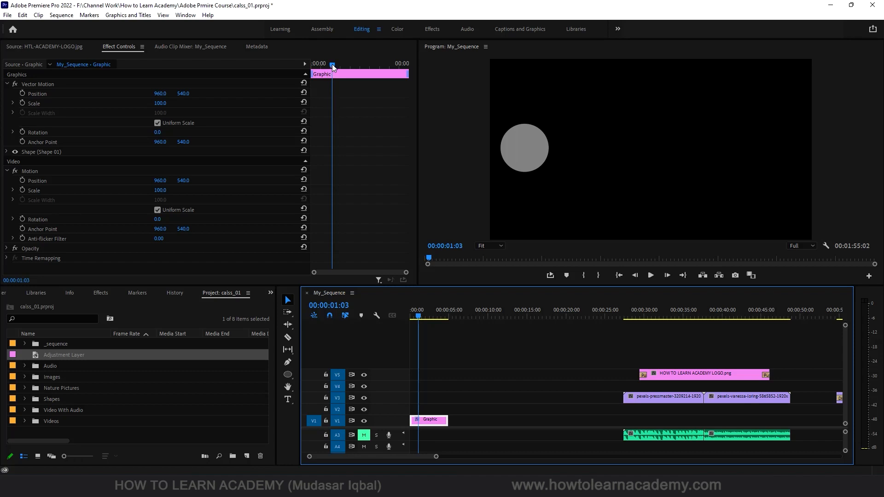
Enable keyframing for the Graphic clip's Vector Motion Position at 00:00:00:00.
left_click_drag(332, 65, 335, 65)
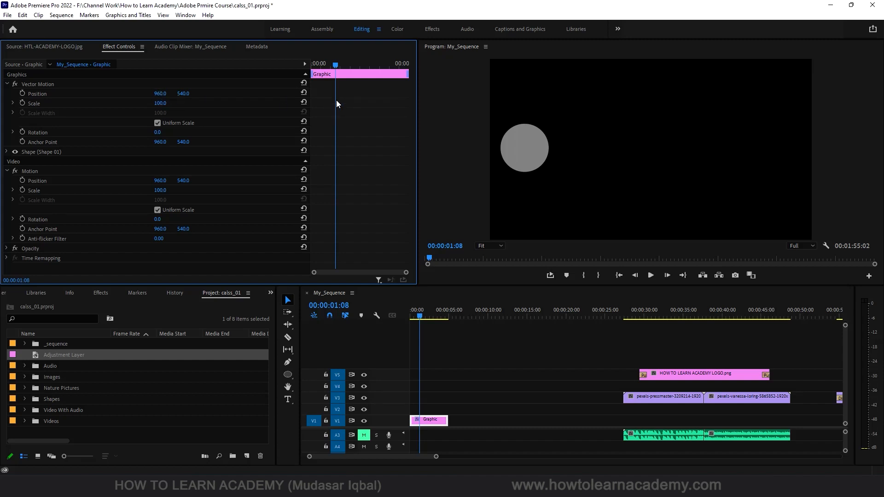
left_click_drag(336, 65, 302, 65)
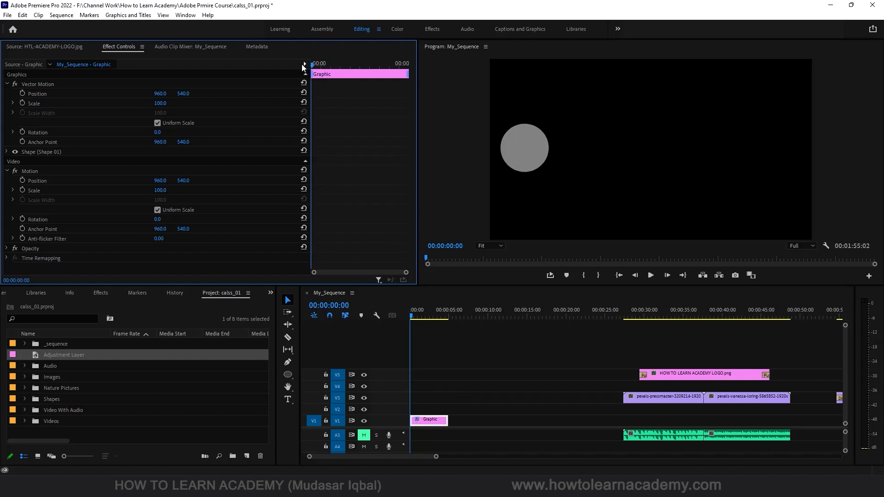
left_click(24, 94)
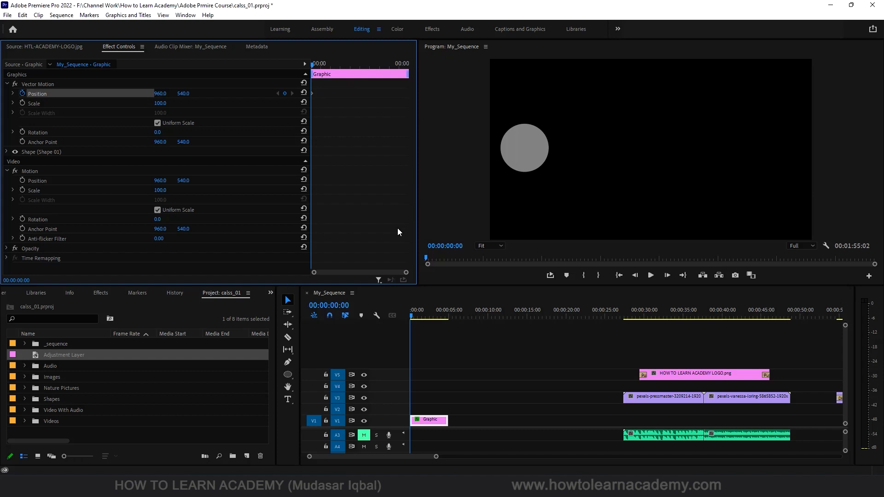
Add a second Vector Motion Position keyframe at 00:00:01:04 and set its horizontal position to 2475.
left_click_drag(405, 272, 383, 273)
left_click_drag(315, 72, 371, 74)
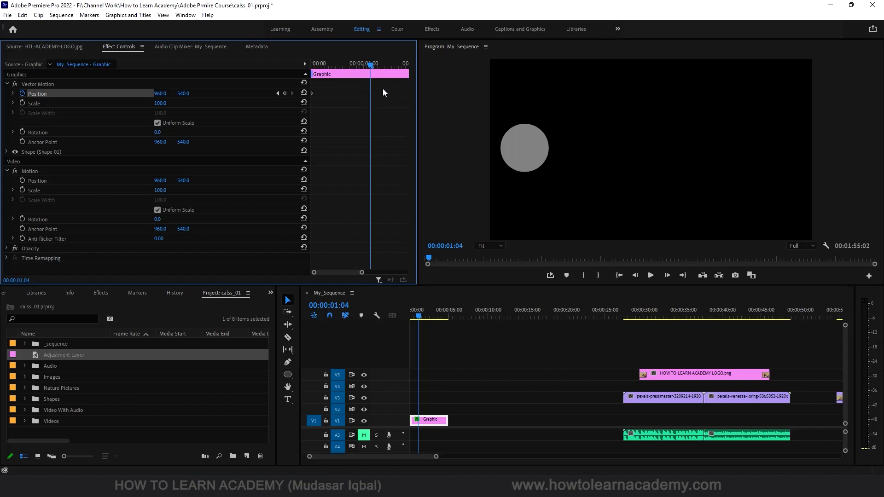
left_click(285, 93)
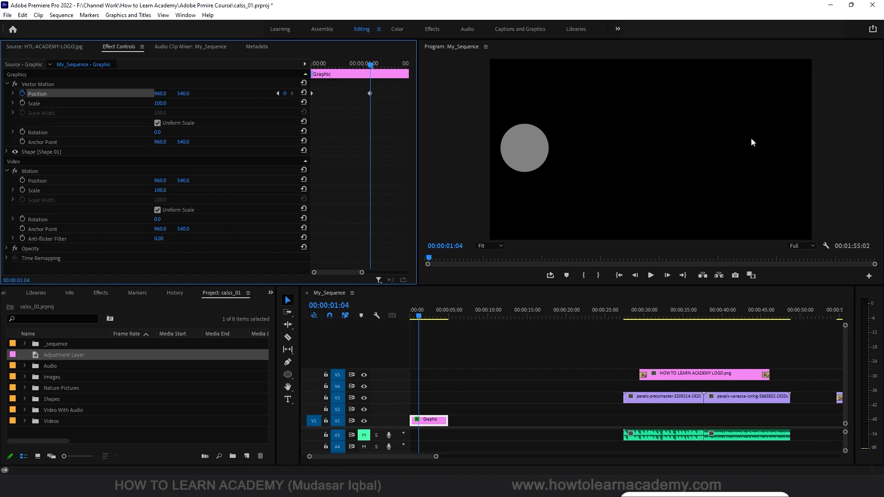
left_click_drag(158, 96, 855, 96)
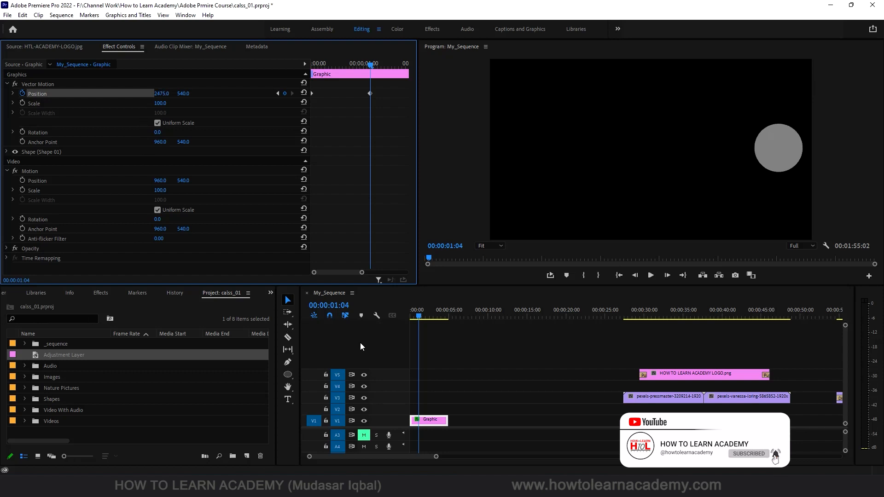
Play the circle's movement from the start of the sequence.
left_click_drag(420, 316, 380, 315)
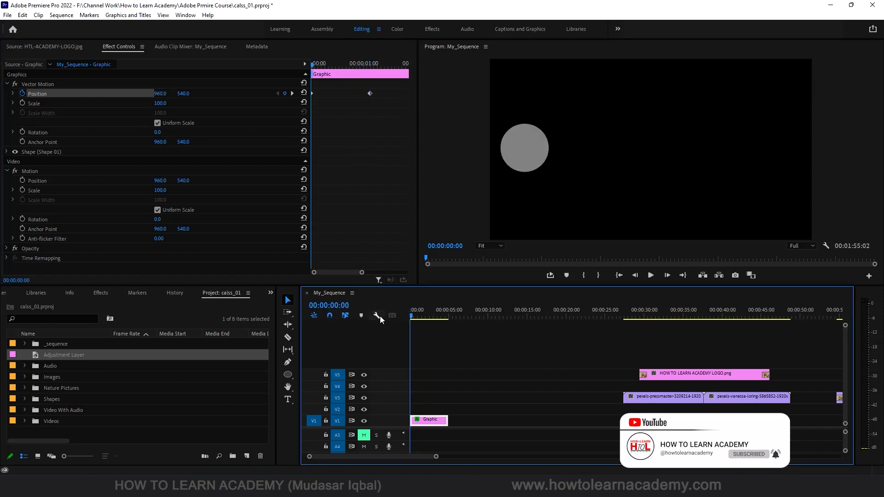
key("space")
key("space")
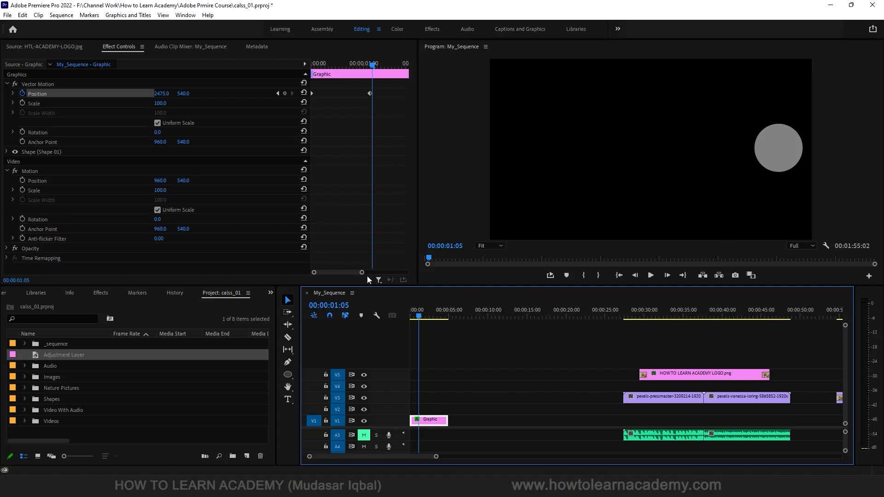
Add a Vector Motion Position keyframe on the Graphic clip's last frame, 00:00:04:29.
left_click_drag(362, 272, 405, 272)
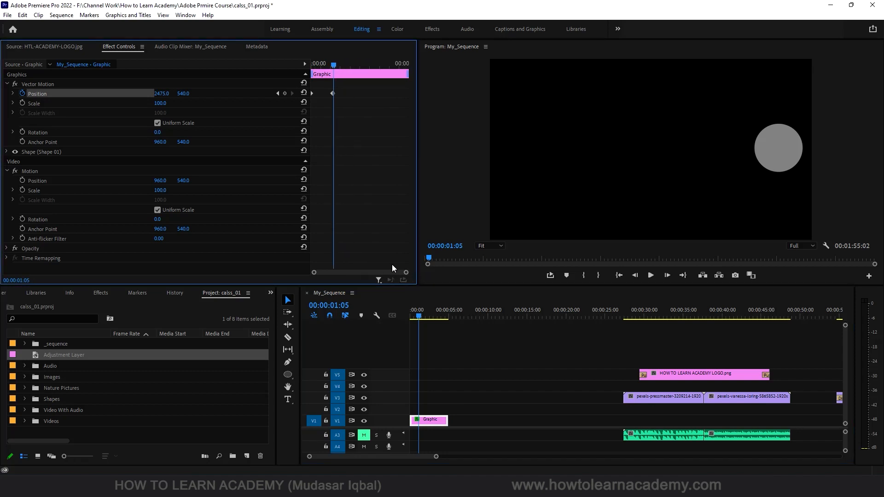
left_click_drag(335, 65, 415, 74)
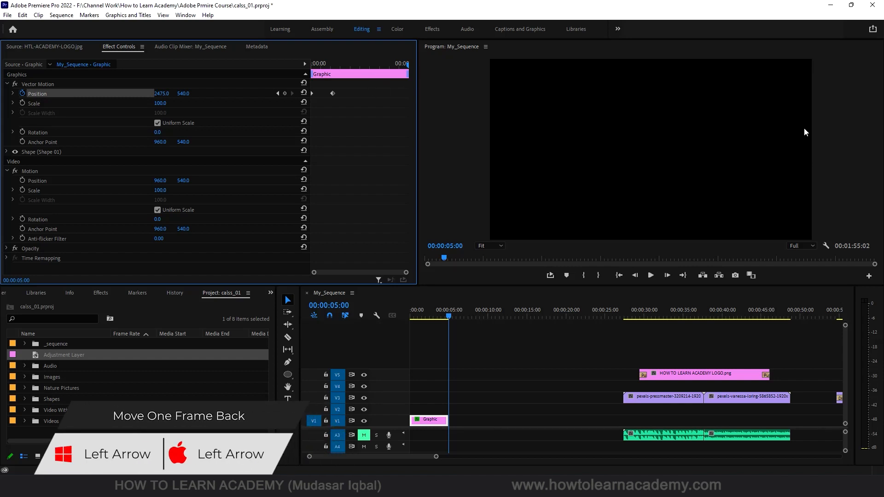
key("Left")
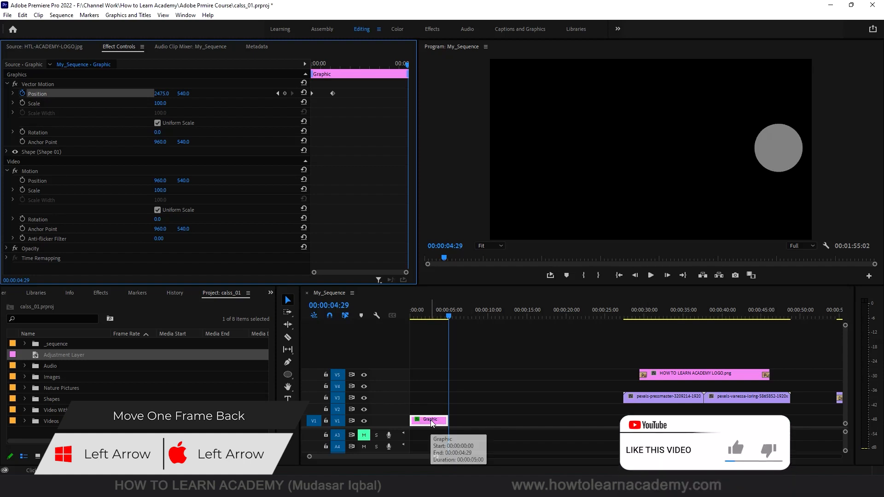
left_click(285, 94)
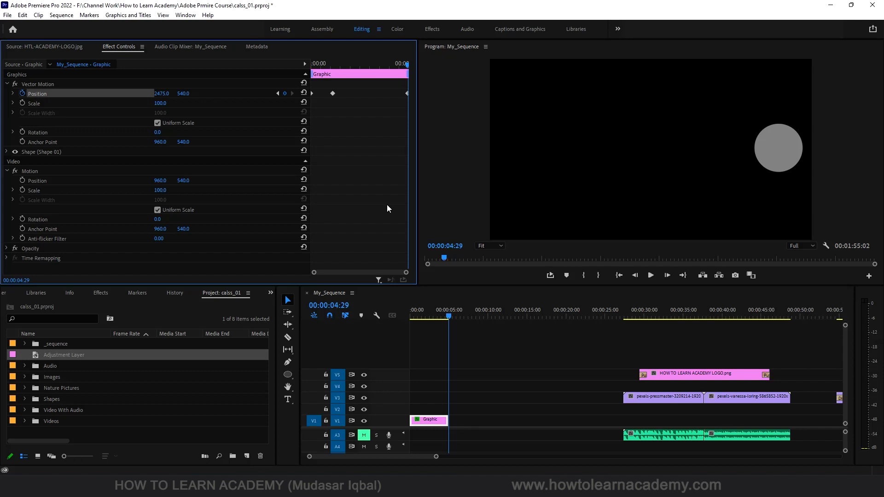
Step the playhead back by frames to 00:00:03:28 and add another Vector Motion Position keyframe there.
key("Left")
key("Left")
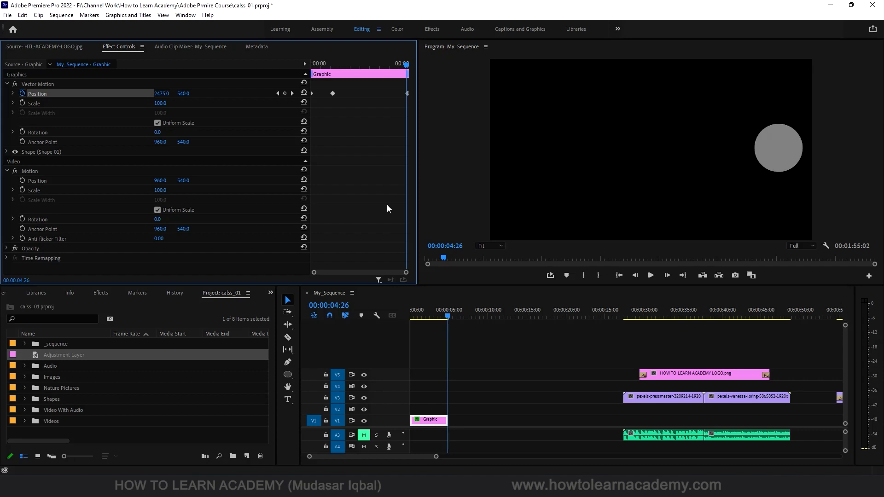
key("Right")
key("Right")
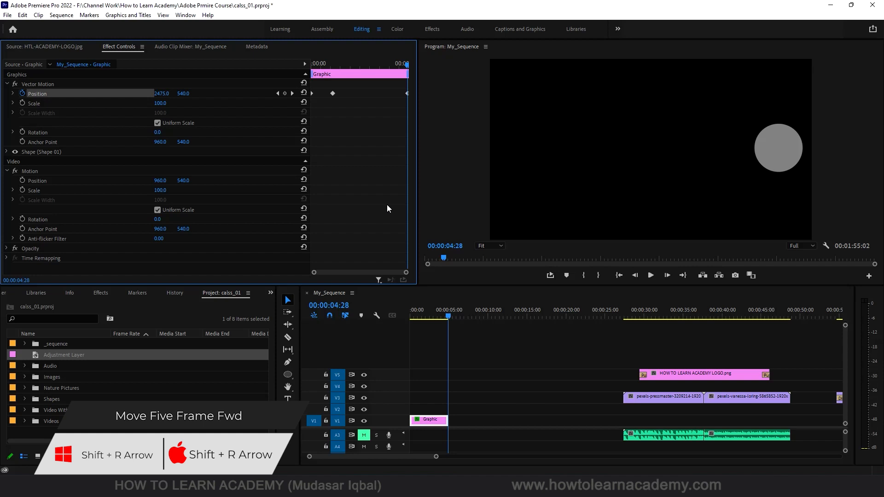
key("shift+Left")
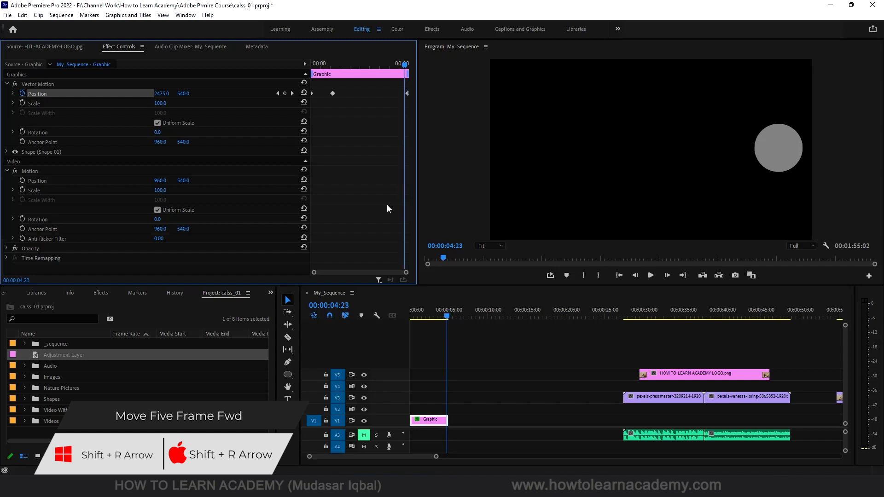
key("shift+Left")
key("shift+Left")
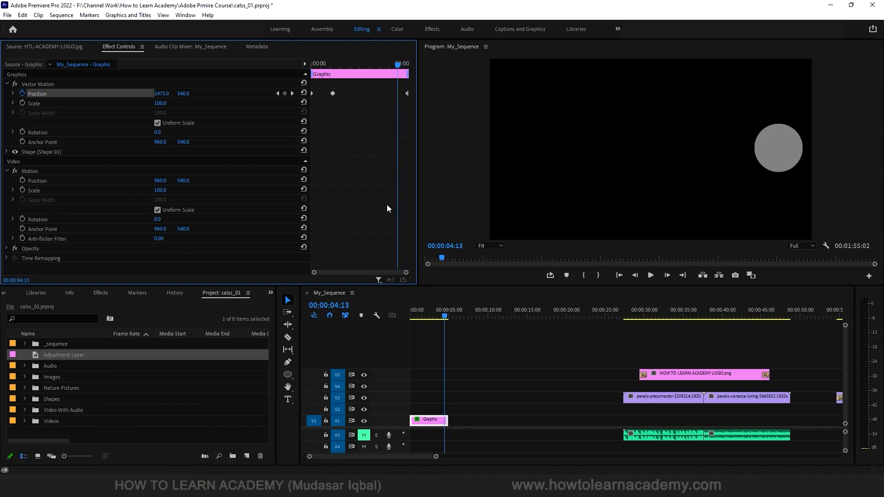
key("shift+Left")
key("shift+Left")
key("shift+Left")
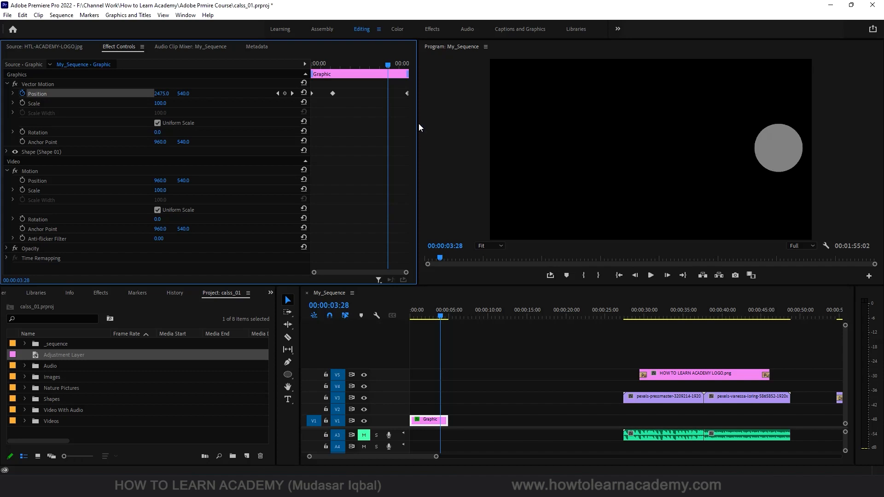
left_click(284, 94)
Set the horizontal position of the last Position keyframe to 960 and play the animation from the start.
left_click(292, 93)
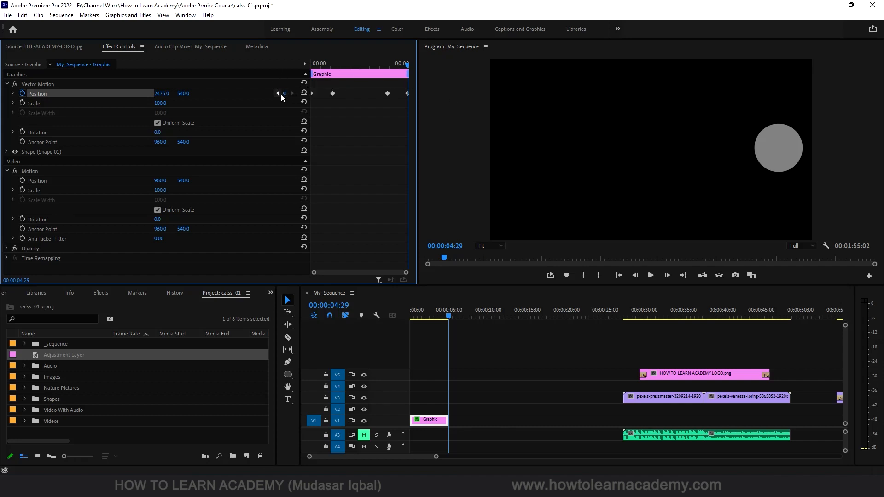
left_click(279, 93)
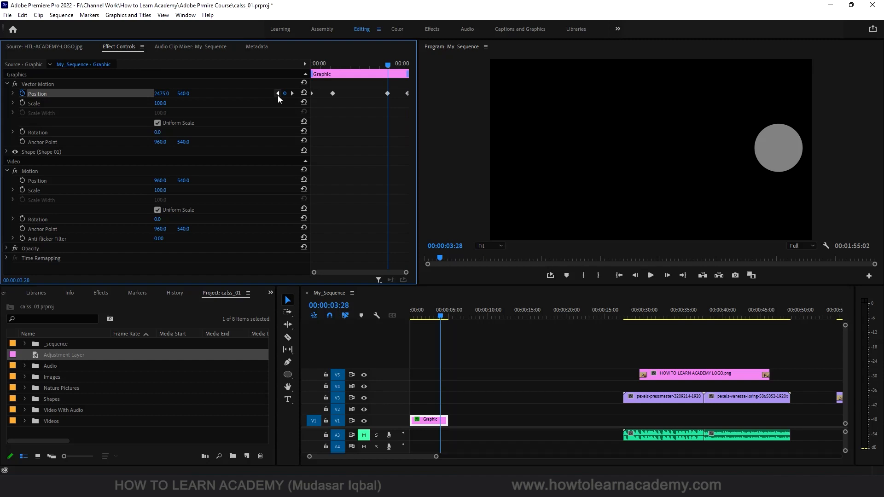
left_click(292, 93)
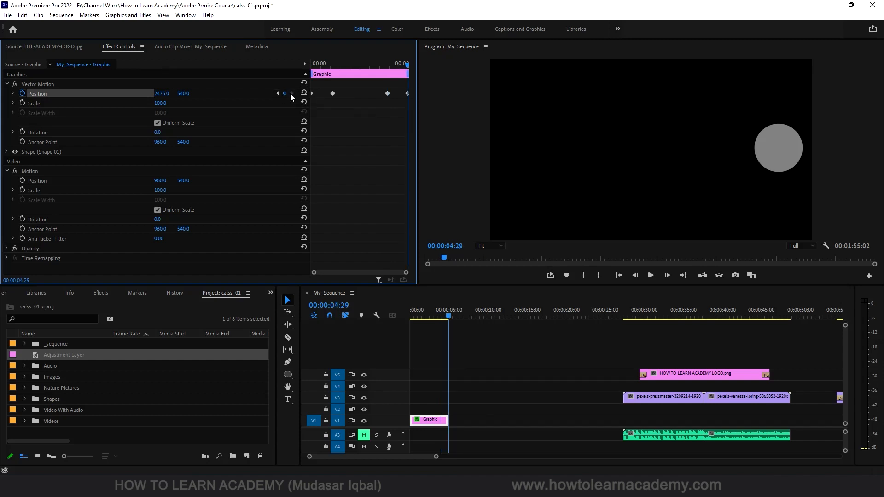
left_click(162, 94)
type("960")
key("Return")
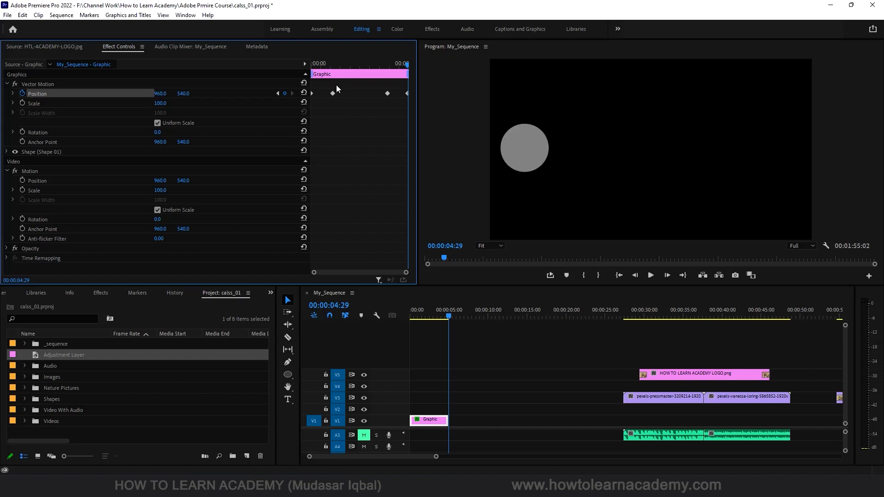
left_click_drag(398, 66, 288, 68)
key("space")
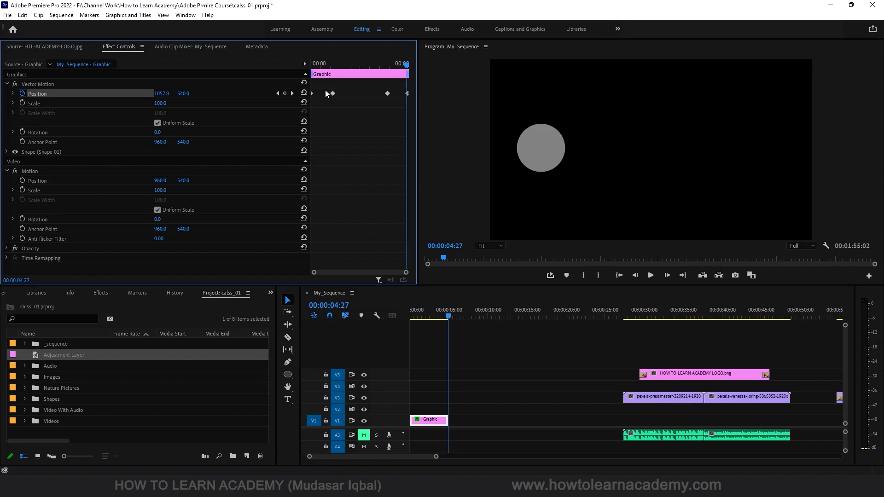
Move the second Position keyframe earlier, close to the first one, and play the animation from the start.
left_click_drag(333, 94, 321, 96)
left_click_drag(405, 64, 296, 65)
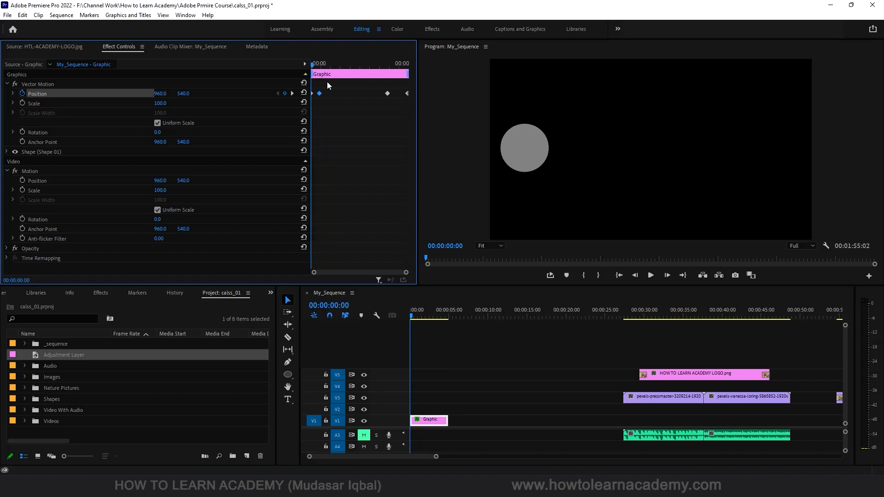
key("space")
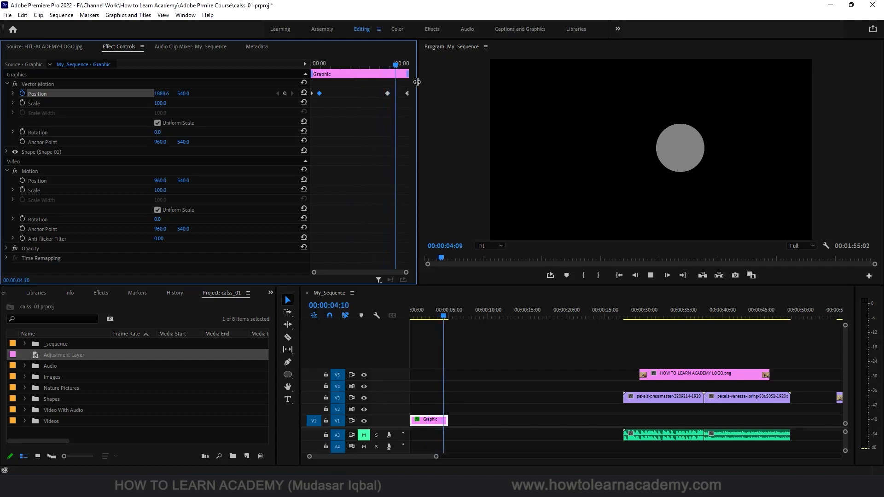
key("space")
Move the third Vector Motion Position keyframe earlier, close to the second one, and play the animation from the start.
left_click_drag(388, 93, 337, 94)
left_click_drag(340, 62, 302, 66)
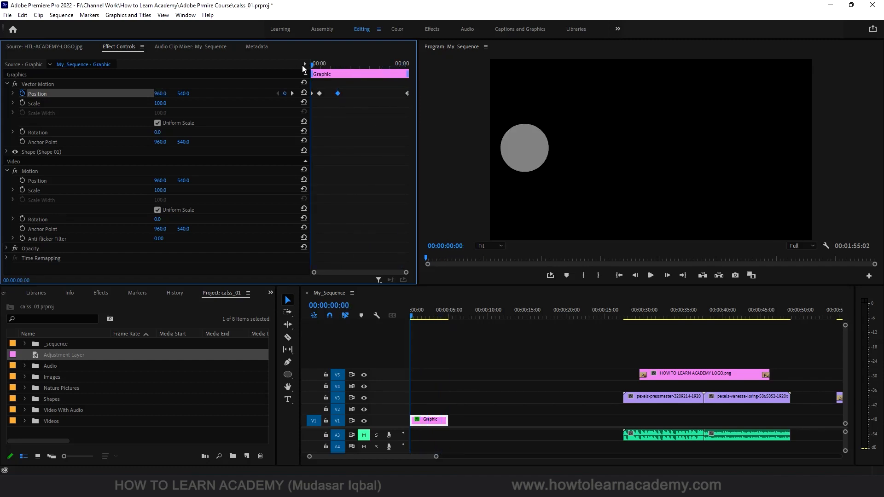
key("space")
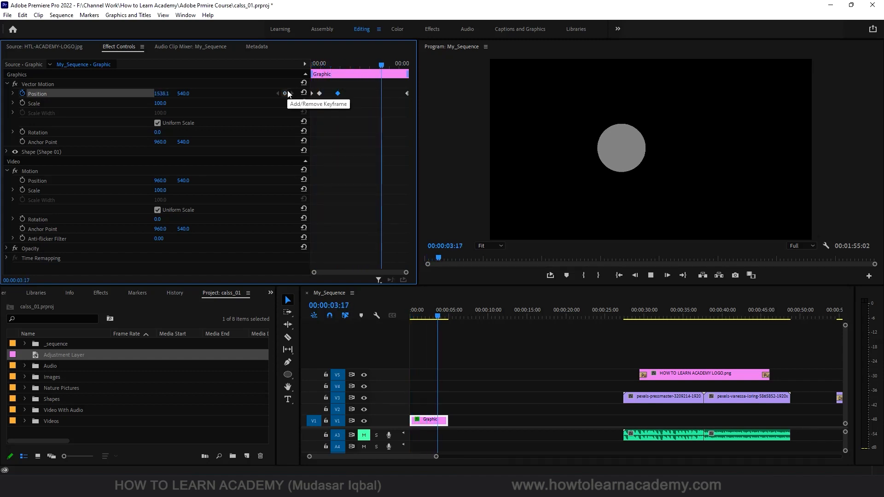
key("space")
Move the third Vector Motion Position keyframe back near the last one and replay the animation from the start.
left_click_drag(337, 95, 389, 98)
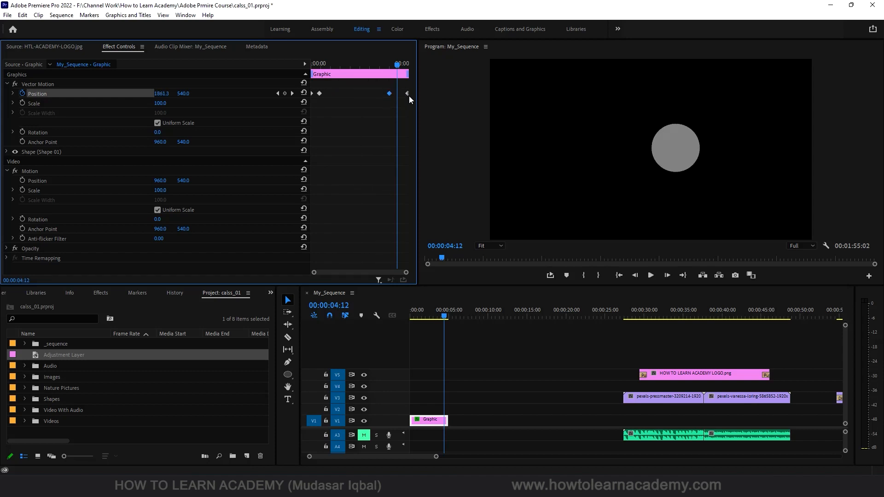
left_click_drag(388, 95, 304, 69)
key("space")
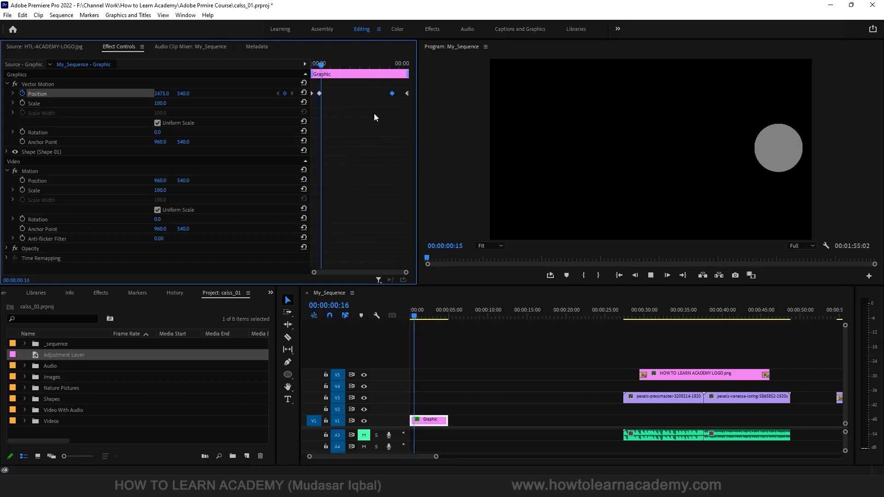
key("space")
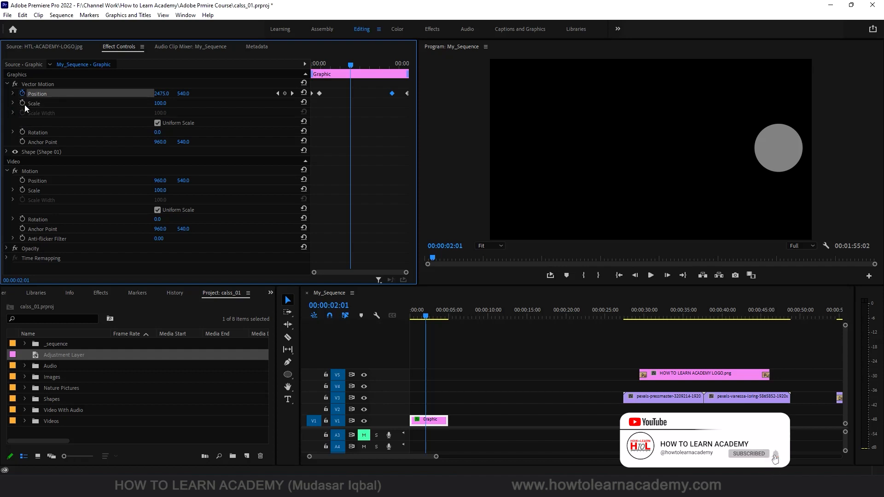
Delete all Vector Motion Position keyframes of the Graphic clip by turning off Position animation, and reset the Position value.
left_click(21, 93)
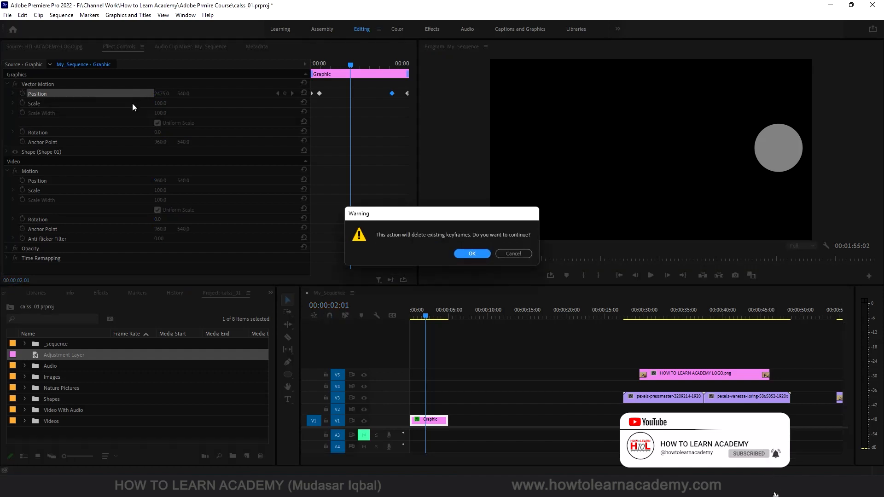
left_click(471, 253)
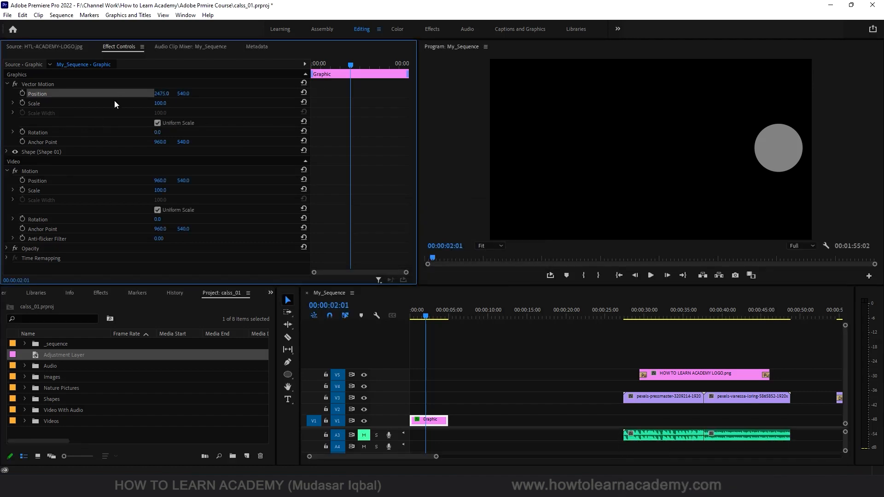
left_click(303, 92)
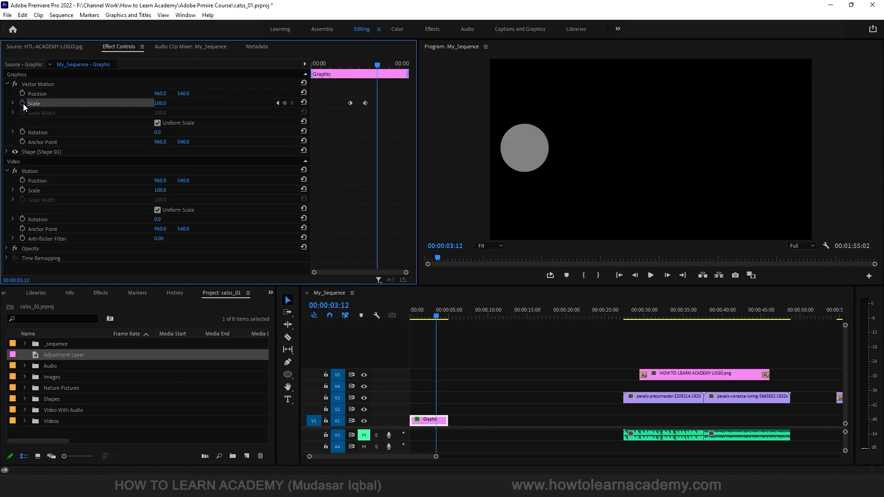
Delete the Graphic clip's Vector Motion Scale keyframes by turning off Scale animation, and move the playhead to the clip's end.
left_click(23, 104)
left_click(471, 254)
left_click_drag(376, 65, 397, 64)
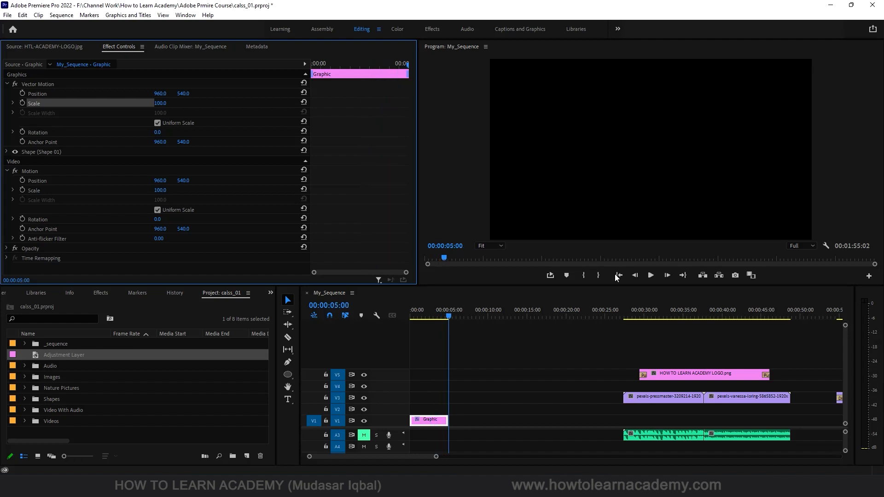
Select the HOW TO LEARN ACADEMY LOGO.png clip and play the sequence from the start of the cooking footage through the logo's entrance.
left_click_drag(657, 313, 624, 311)
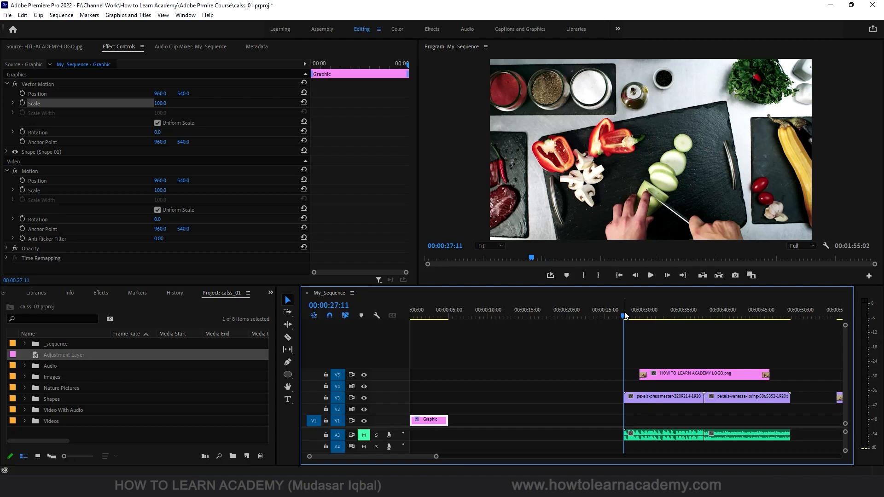
key("space")
key("space")
left_click(670, 372)
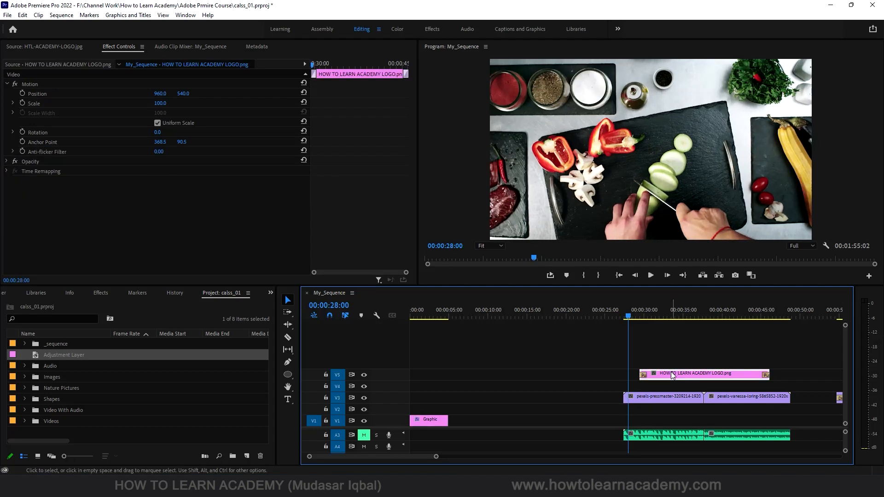
key("space")
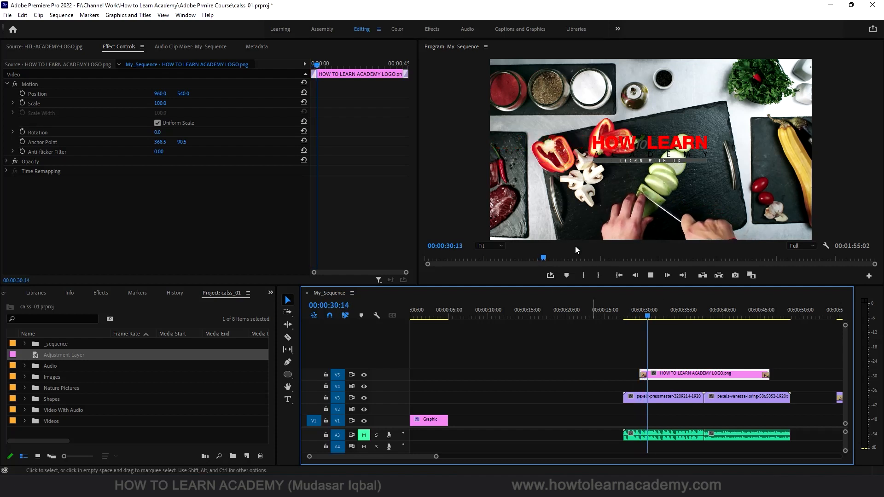
key("space")
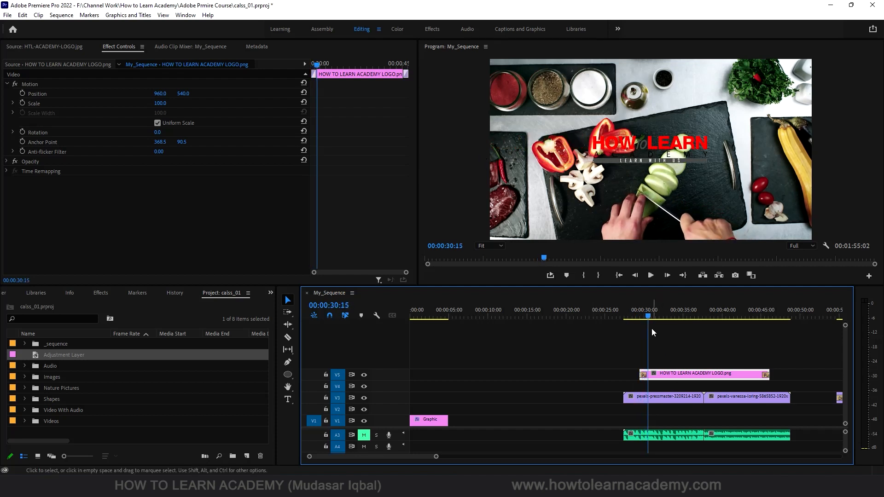
Play the end of the logo clip from 00:00:44:11 and return the playhead to 00:00:36:12.
left_click_drag(648, 315, 756, 320)
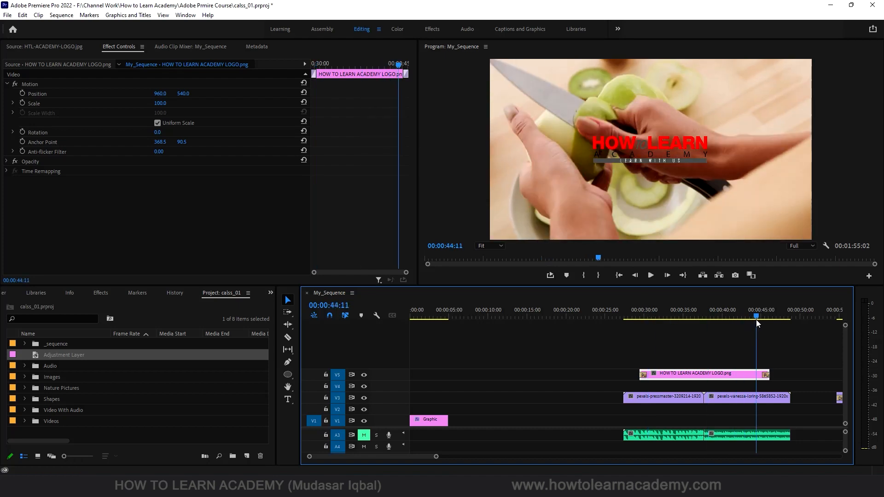
key("space")
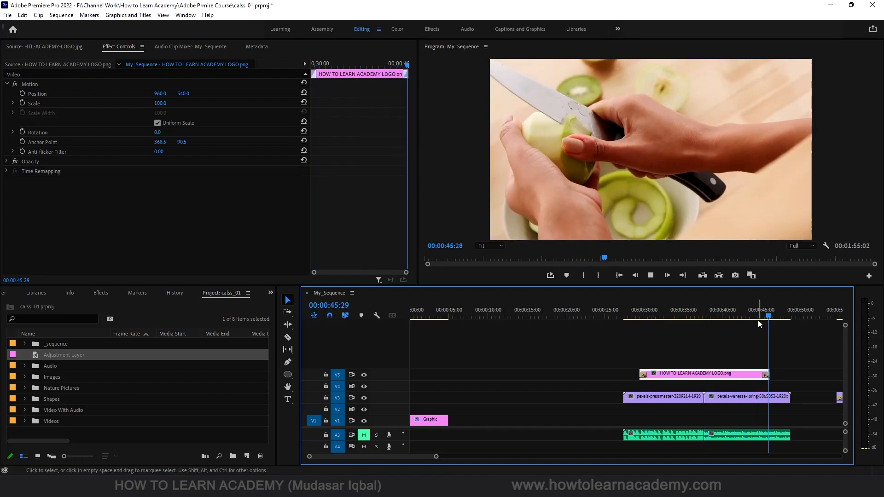
key("space")
left_click_drag(765, 315, 694, 314)
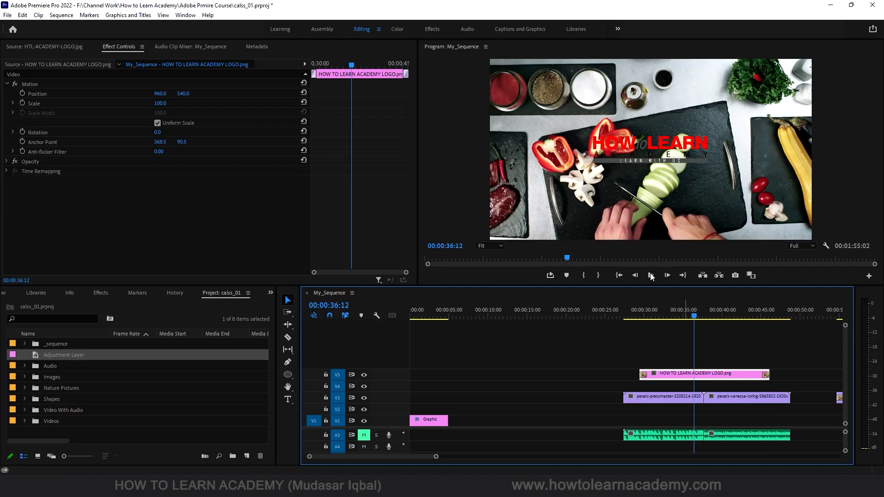
Place the Adjustment Layer on track V4 above the two cooking clips and extend it to the end of the second clip.
left_click(640, 387)
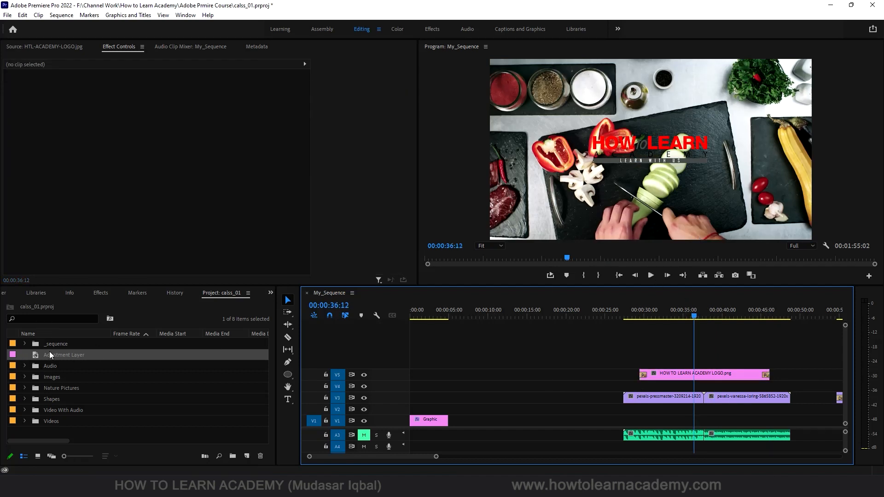
left_click_drag(48, 355, 629, 386)
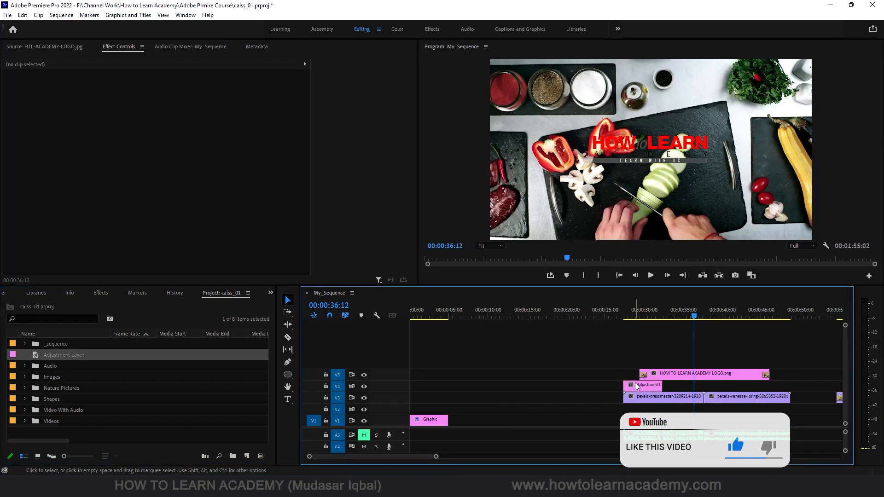
left_click_drag(662, 383, 789, 378)
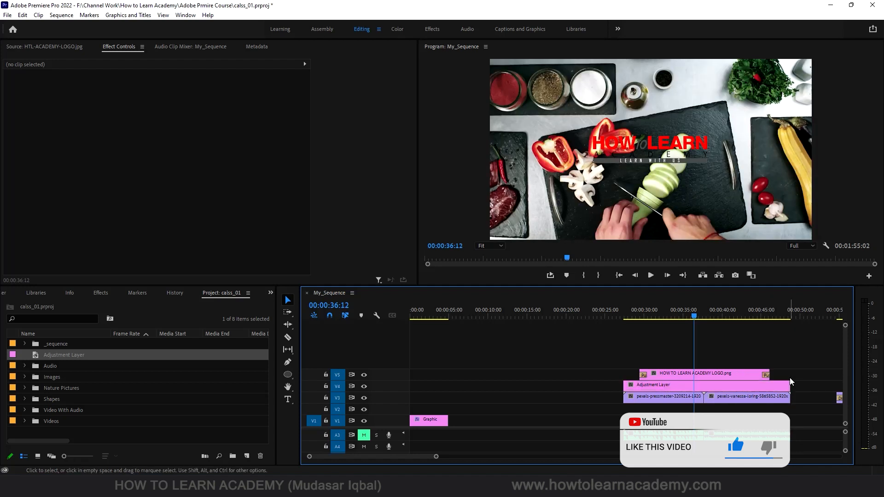
Search the effects for "blur" and apply Gaussian Blur to the Adjustment Layer.
left_click(270, 293)
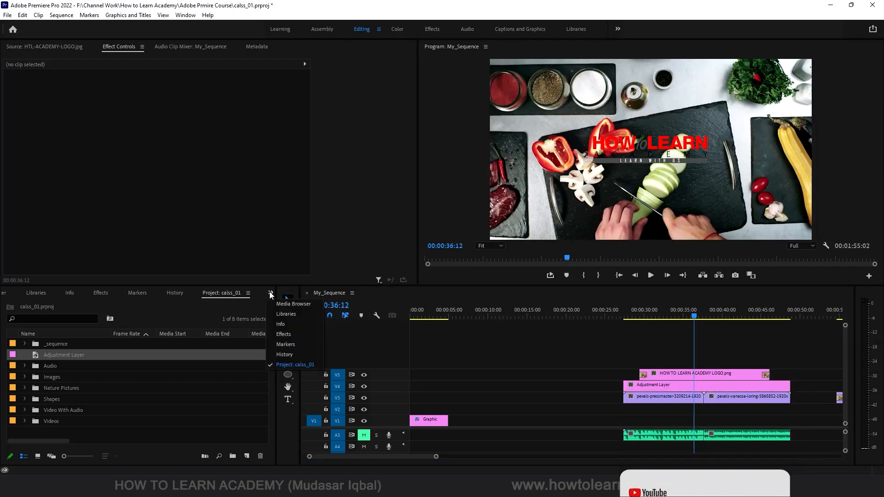
left_click(304, 336)
left_click(41, 306)
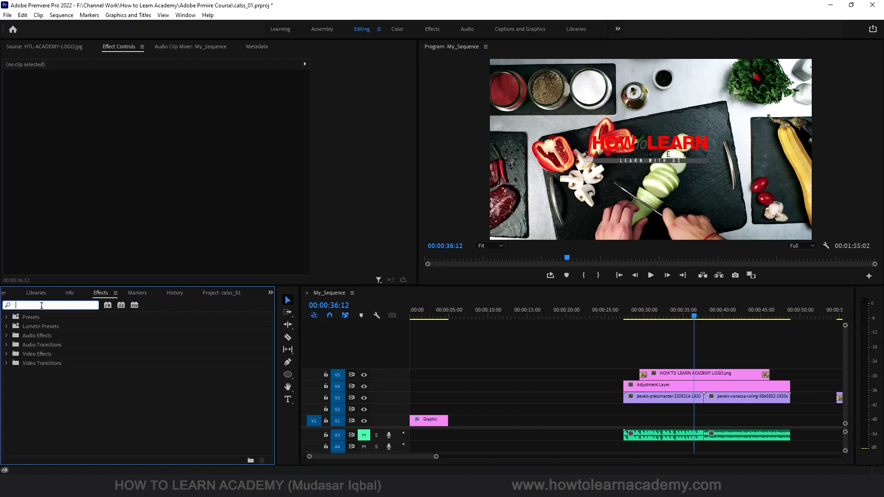
type("blu")
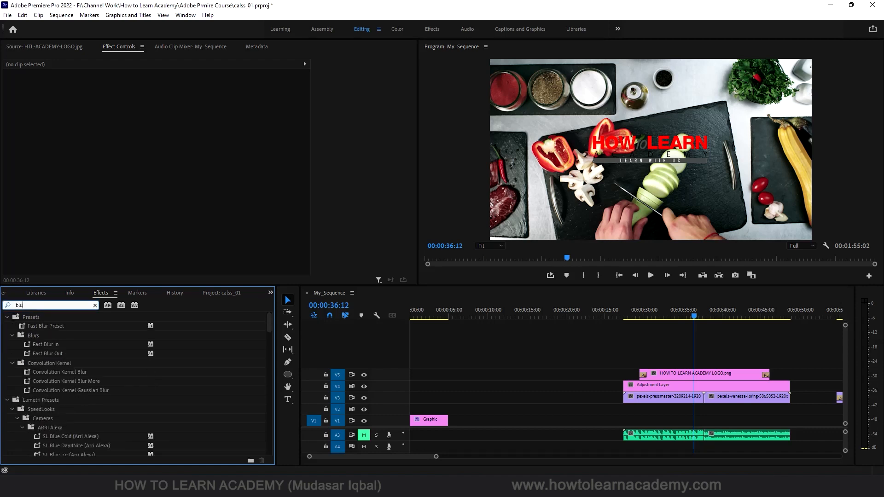
type("r")
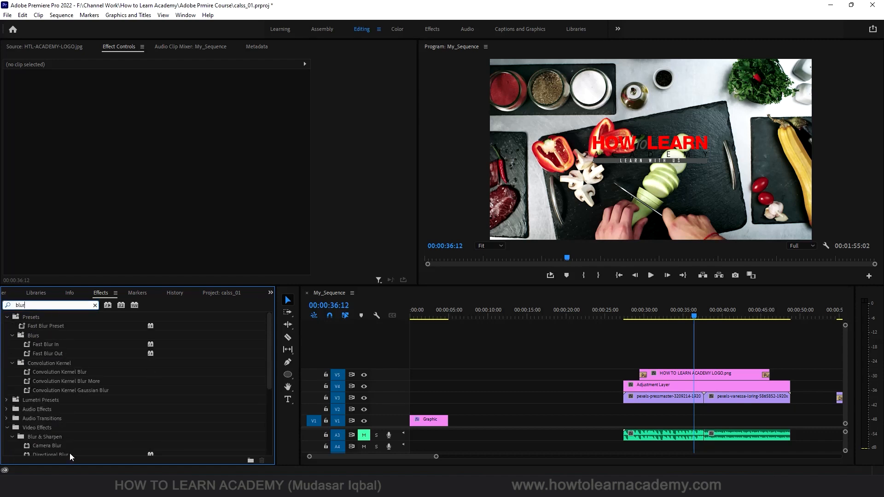
scroll(64, 427, "down", 1)
scroll(60, 415, "down", 2)
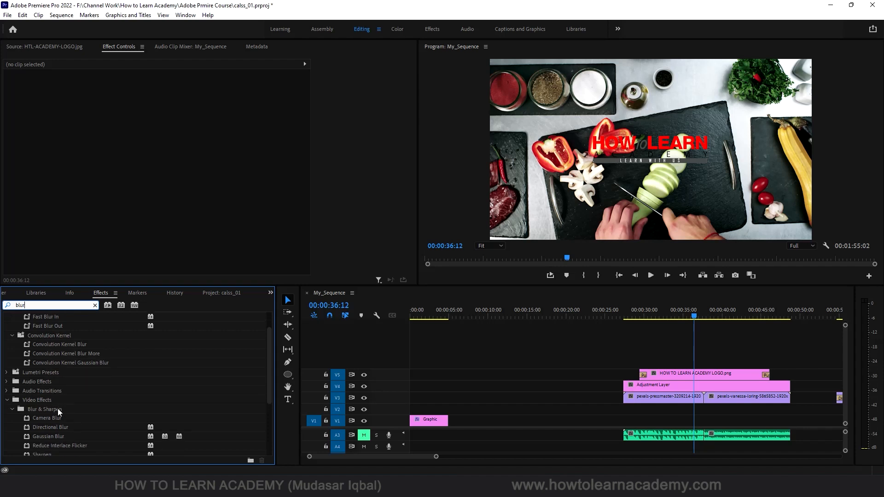
left_click_drag(48, 435, 639, 388)
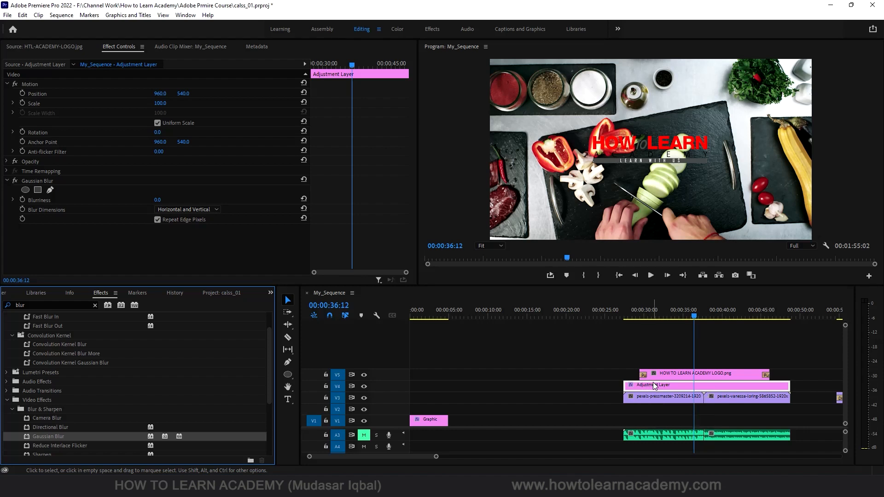
Clear the effect search, search for "be", and apply the Bevel Edges video effect to the Adjustment Layer.
left_click(94, 306)
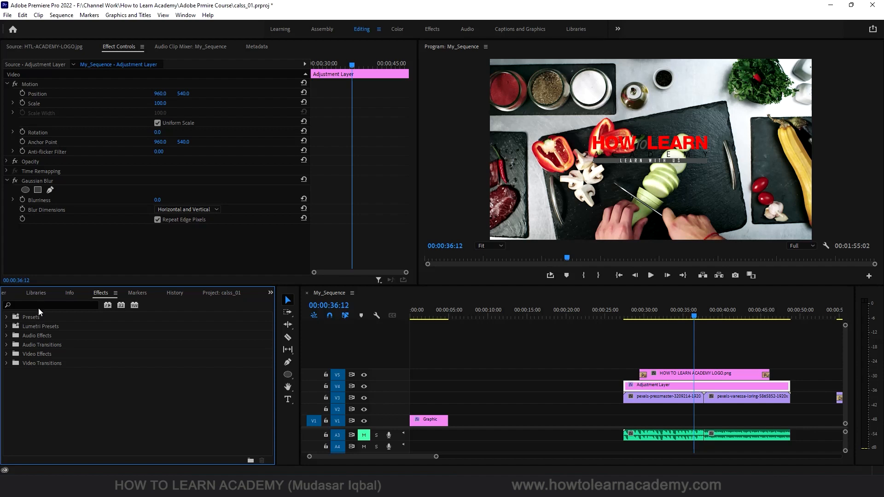
left_click(39, 307)
type("bevl")
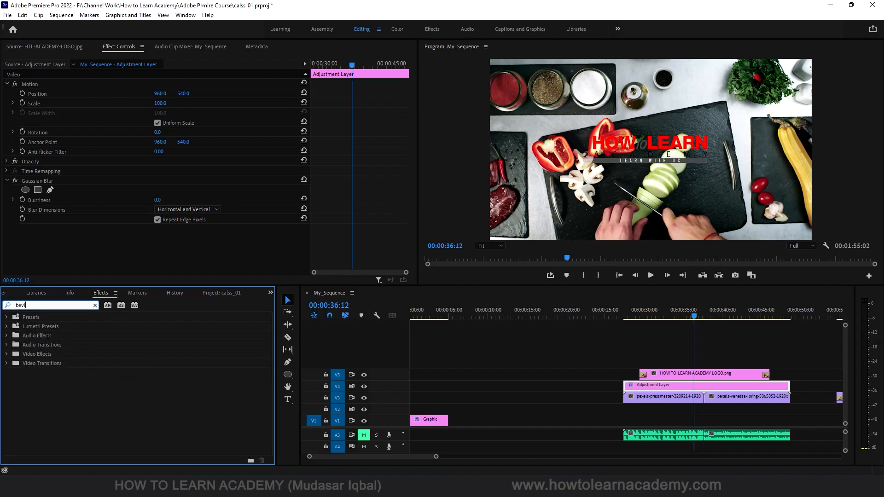
key("BackSpace")
key("BackSpace")
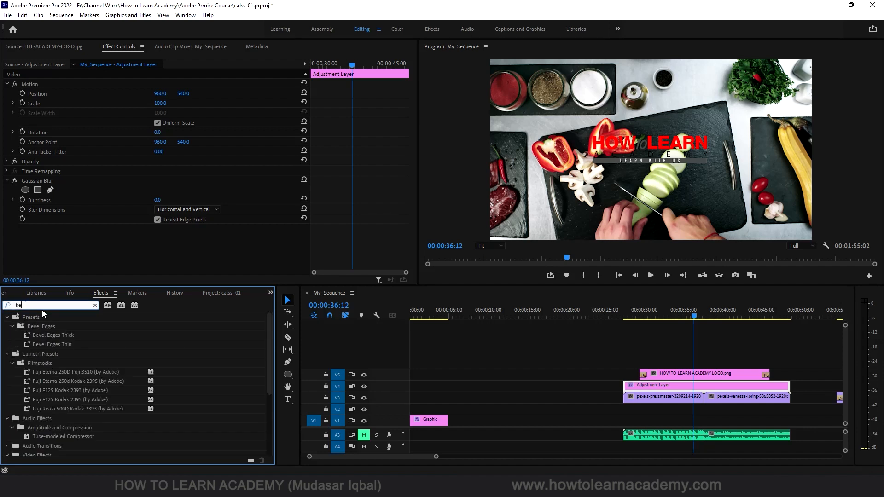
left_click(56, 335)
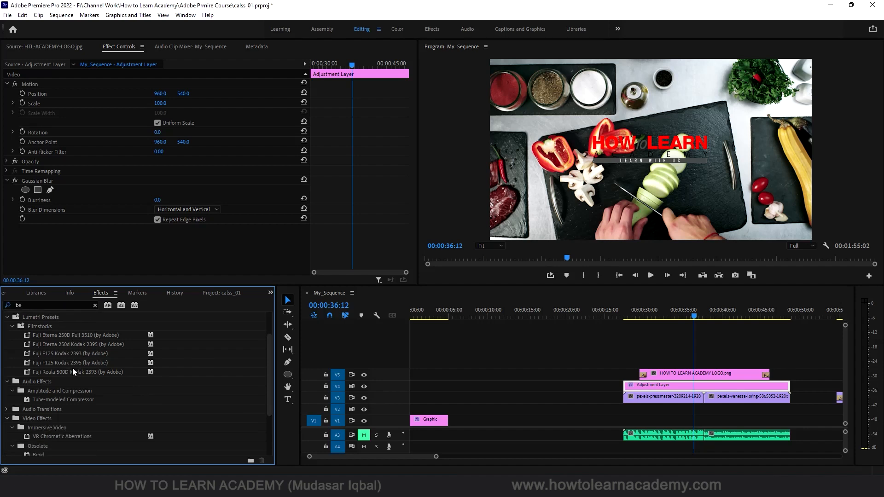
scroll(86, 407, "down", 5)
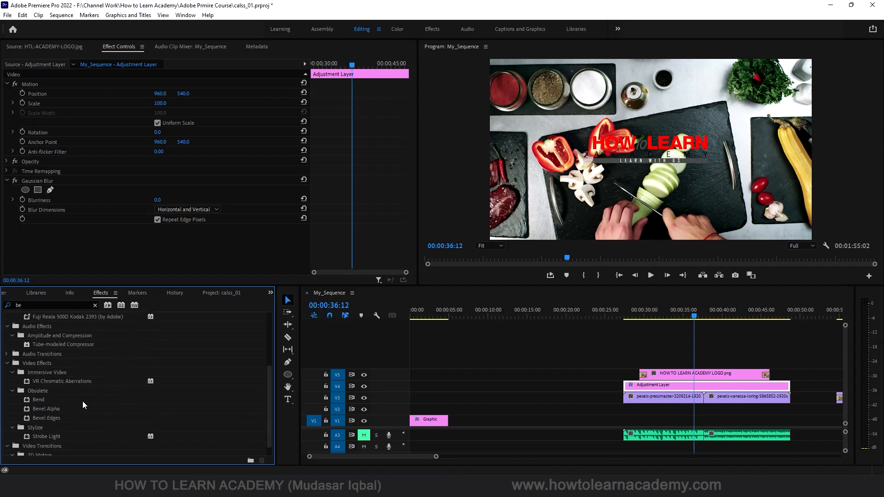
left_click(48, 419)
left_click_drag(64, 416, 638, 389)
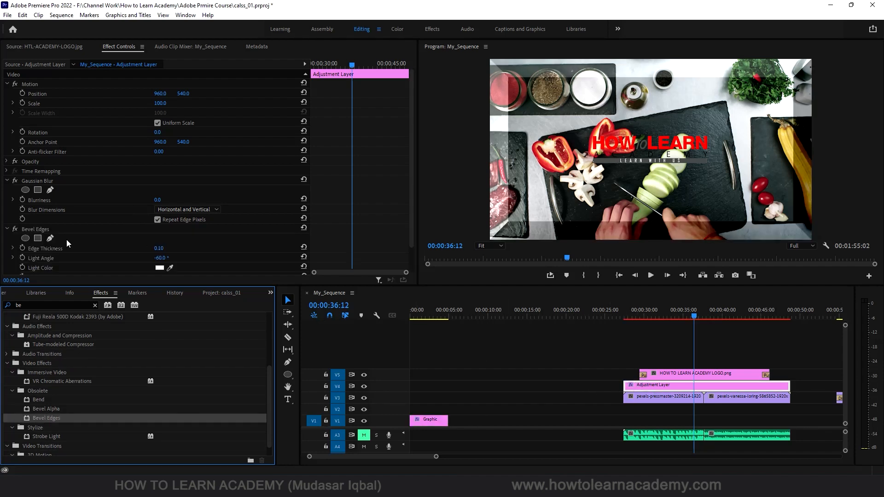
Try a strong Gaussian Blur by raising its Blurriness, and set the value back to 0.
scroll(57, 218, "down", 1)
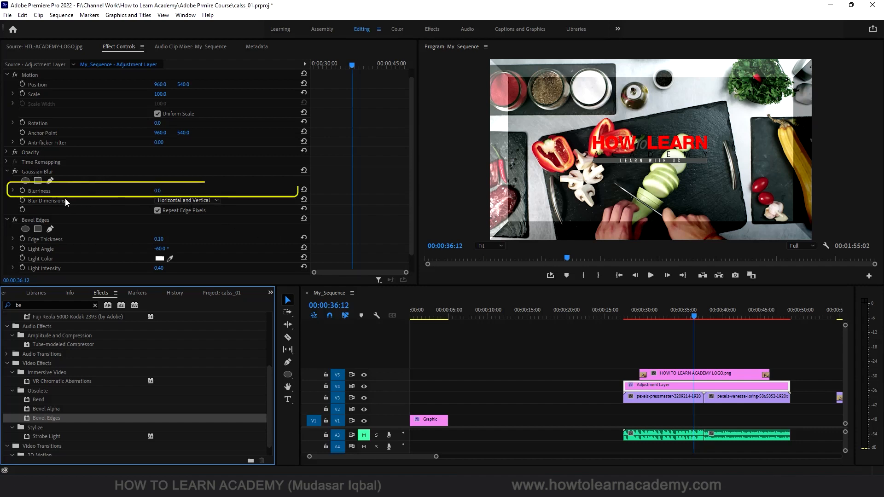
left_click_drag(156, 191, 191, 191)
left_click(159, 191)
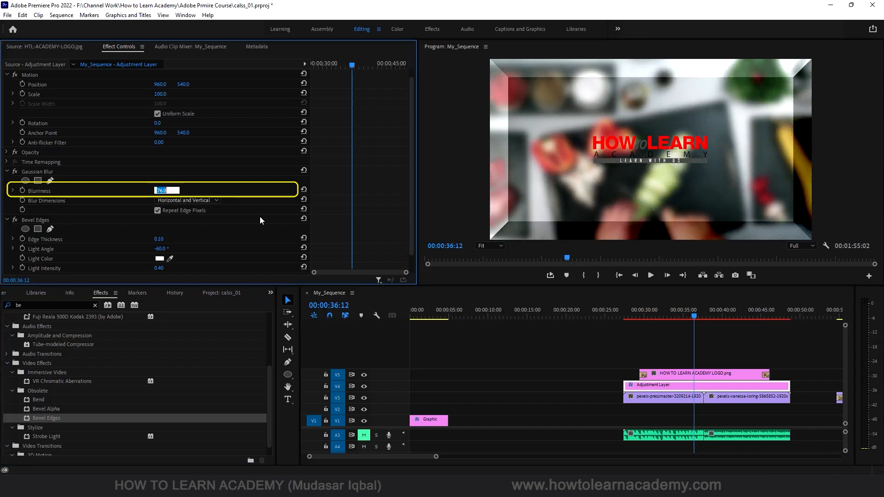
type("0")
key("Return")
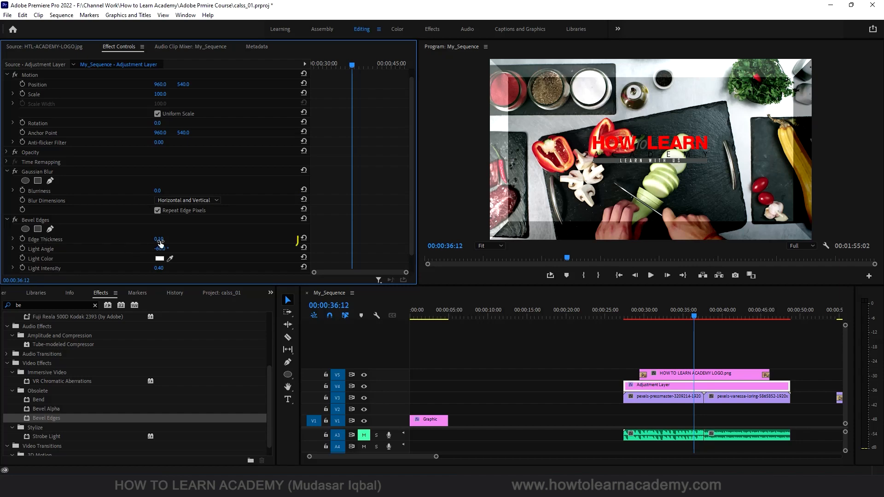
Set the Bevel Edges effect's Edge Thickness to 0.00.
mouse_move(160, 243)
left_mouse_down()
mouse_move(178, 244)
mouse_move(160, 243)
left_mouse_up()
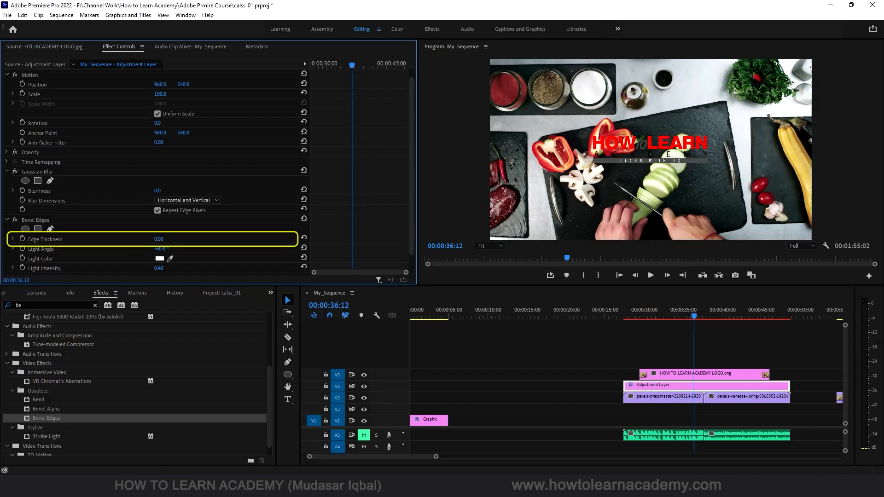
Try a Bevel Edges thickness of 0.10 with a different Light Angle, reset the angle and set Edge Thickness back to 0.
left_click(160, 241)
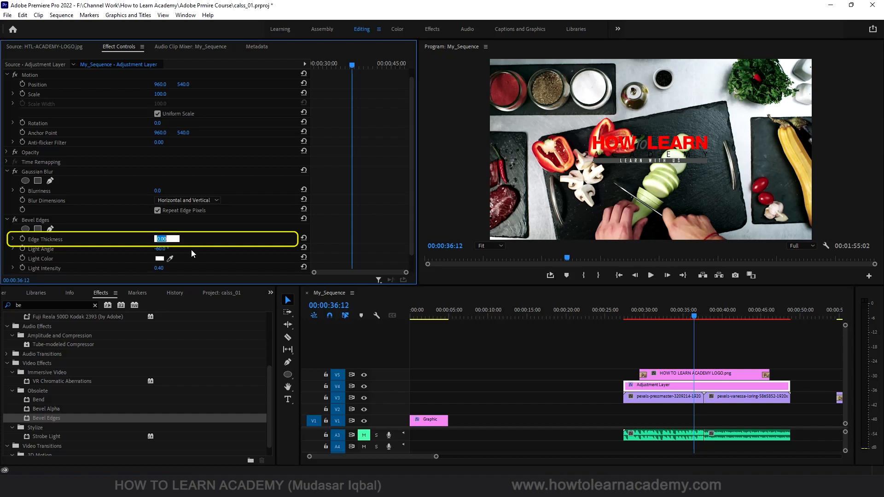
left_click(162, 249)
left_click(160, 239)
left_click(303, 239)
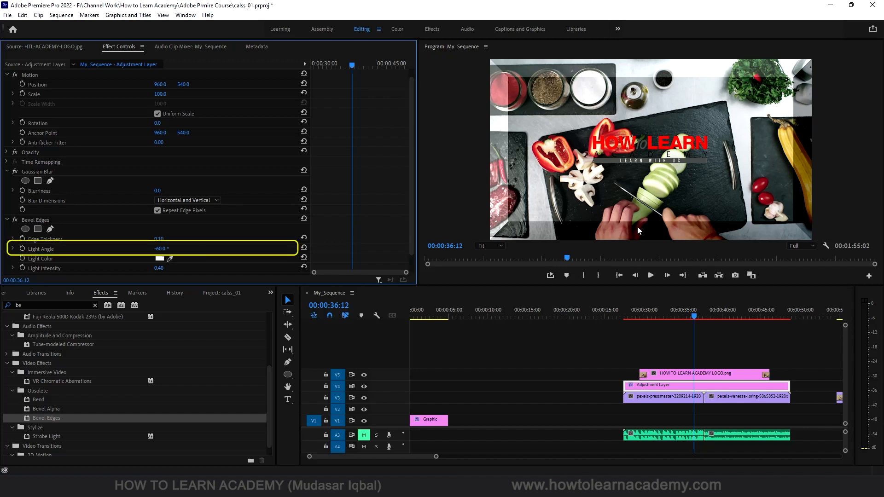
mouse_move(159, 249)
left_mouse_down()
mouse_move(218, 249)
mouse_move(164, 251)
left_mouse_up()
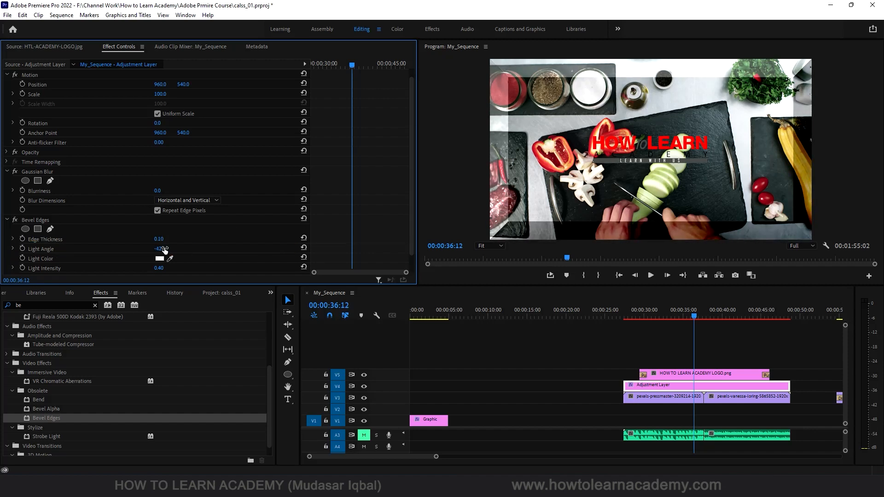
left_click(304, 249)
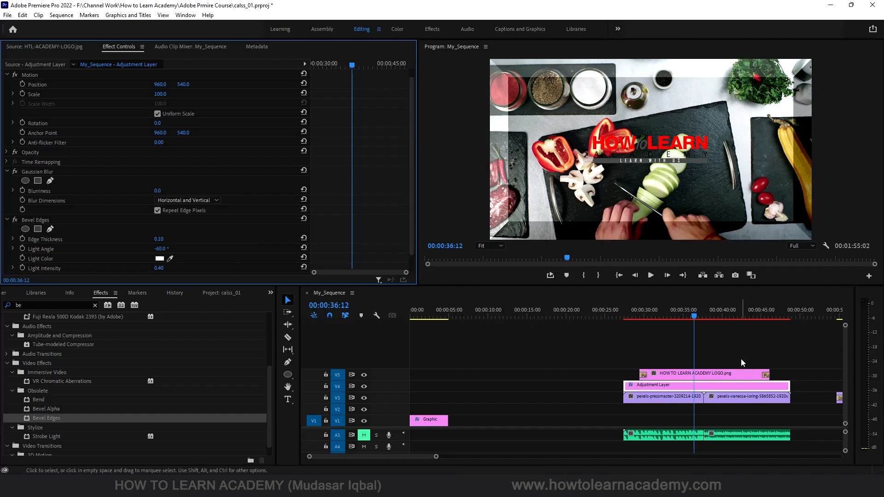
left_click(159, 239)
type("0")
key("Return")
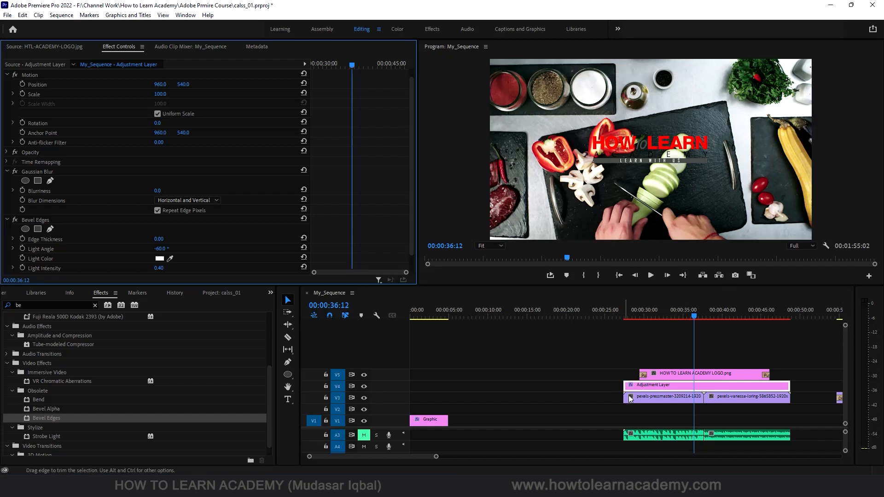
Start keyframing the Bevel Edges Light Angle and Edge Thickness at the Adjustment Layer's start, 00:00:27:12.
left_click(647, 386)
left_click_drag(349, 65, 262, 59)
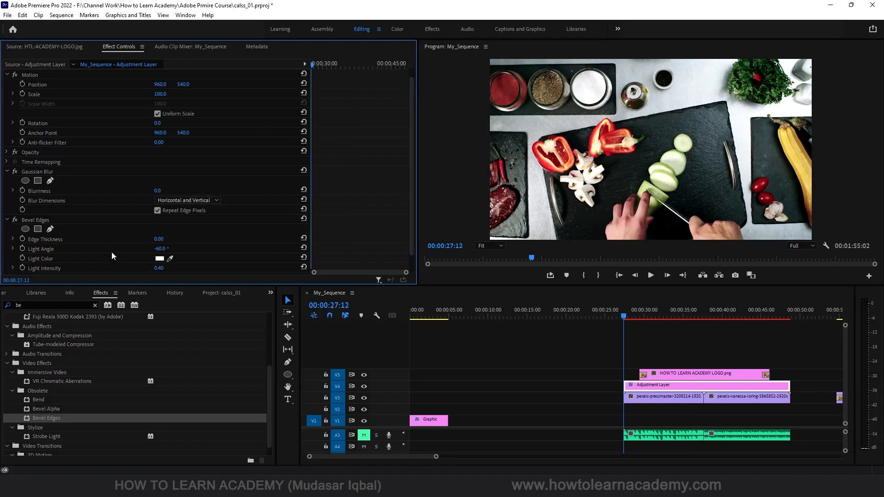
left_click(23, 249)
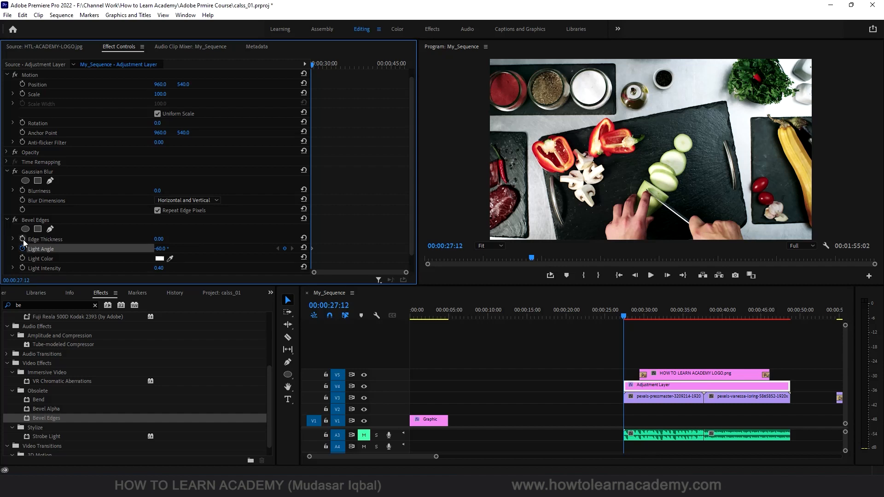
left_click(23, 239)
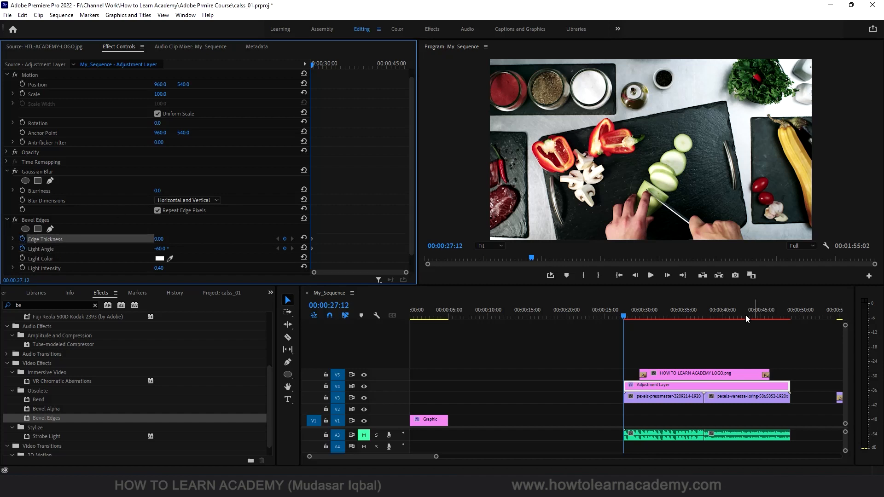
Add an Edge Thickness keyframe with a value of 0.40 at 00:00:29:15, where the logo clip begins.
left_click_drag(626, 317, 641, 319)
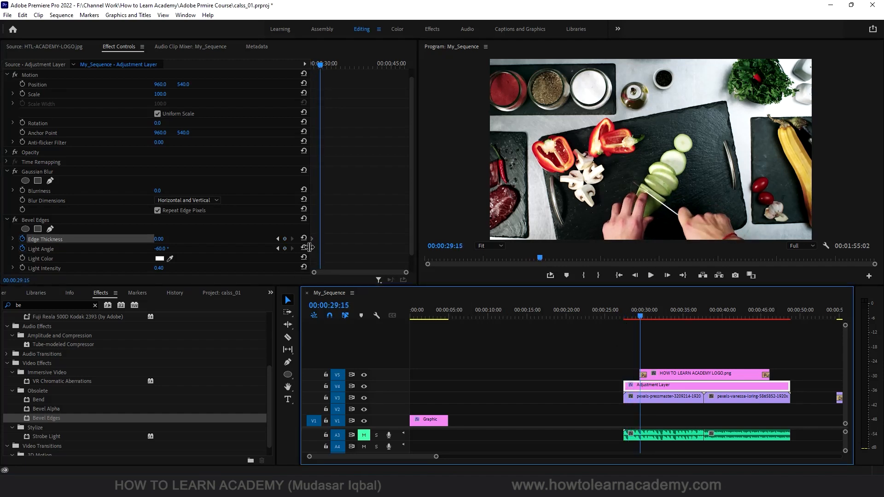
left_click(286, 242)
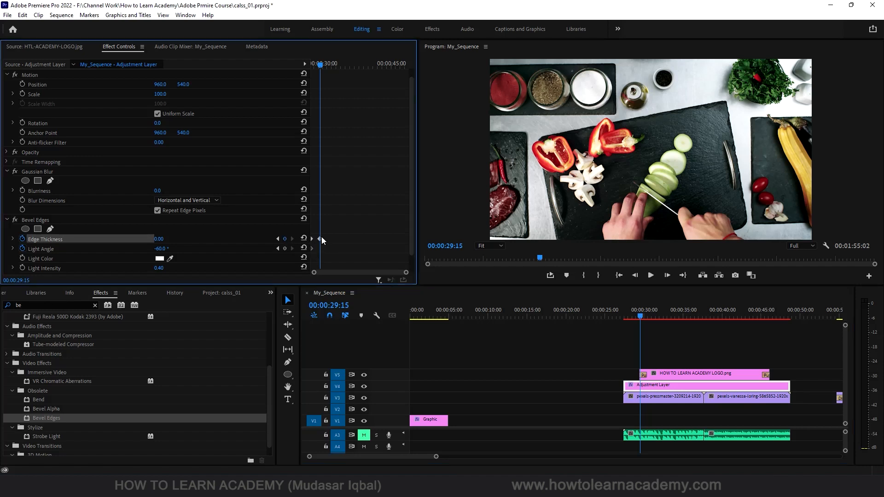
left_click(158, 239)
type("0")
key("Return")
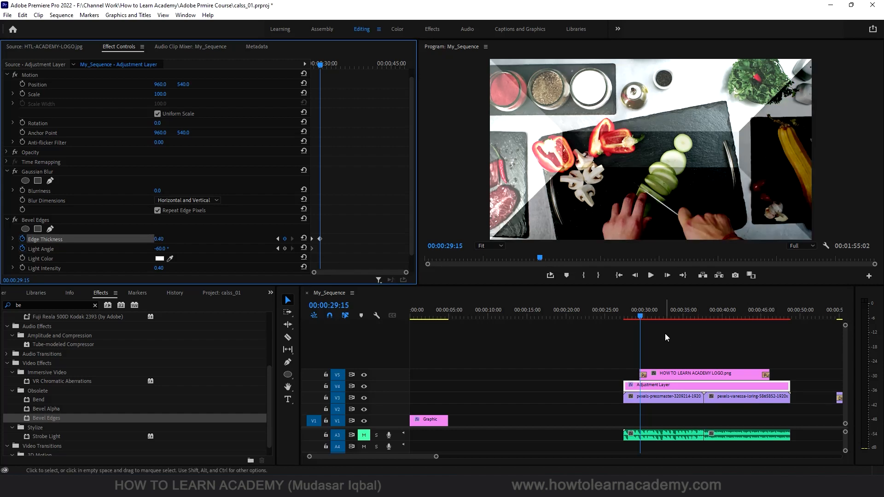
Add another Edge Thickness keyframe at 00:00:46:00, the end of the logo clip, keeping the 0.40 thickness.
left_click(642, 316)
left_click_drag(643, 318, 769, 322)
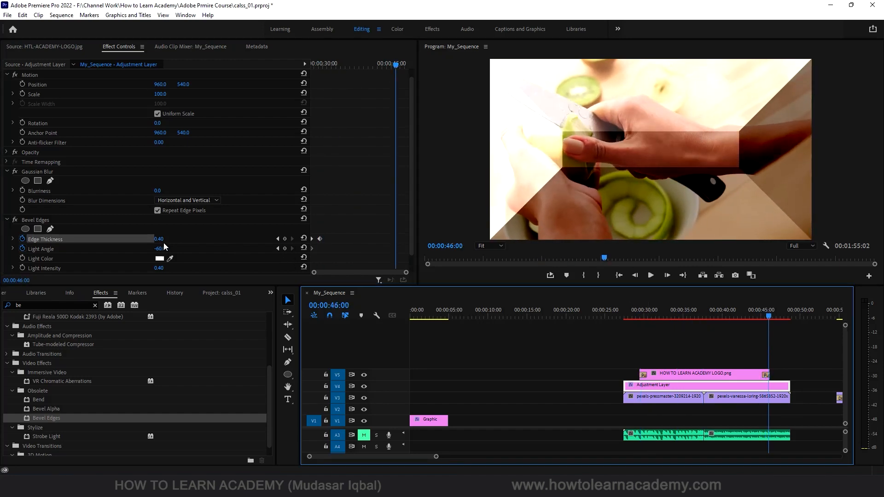
left_click(285, 239)
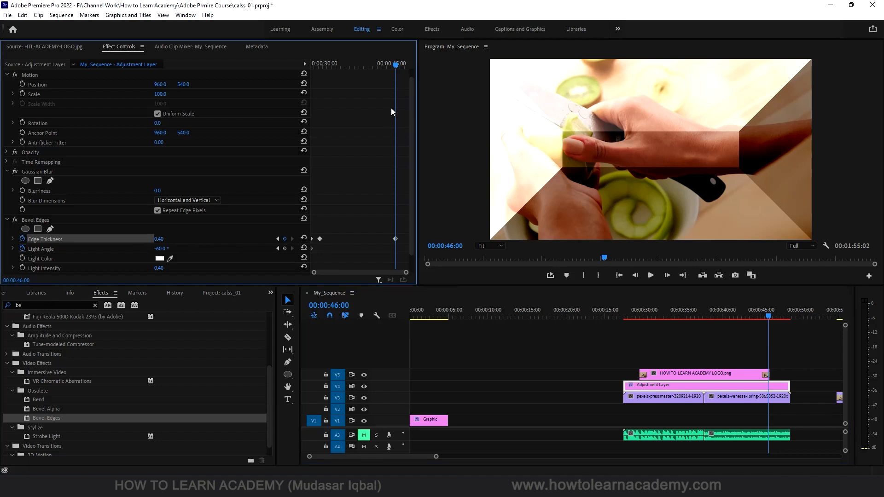
Set Edge Thickness to 0 on the Adjustment Layer's last frame, 00:00:48:24.
left_click_drag(398, 83, 436, 67)
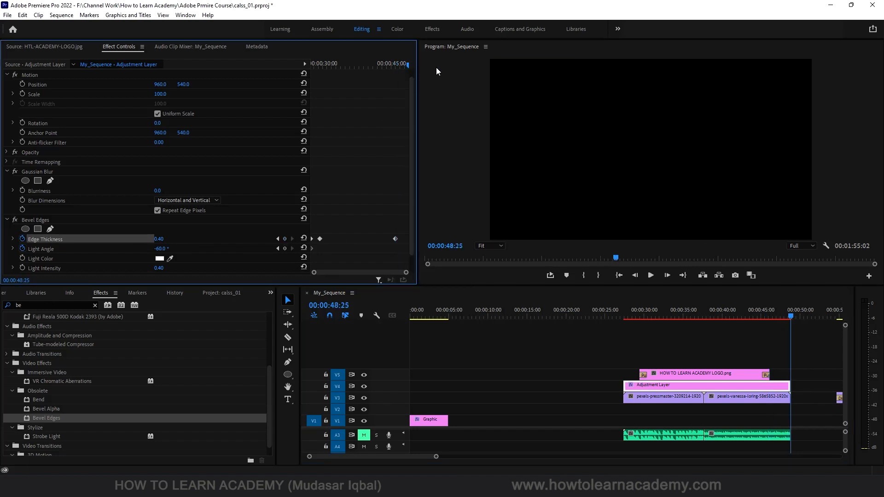
key("Left")
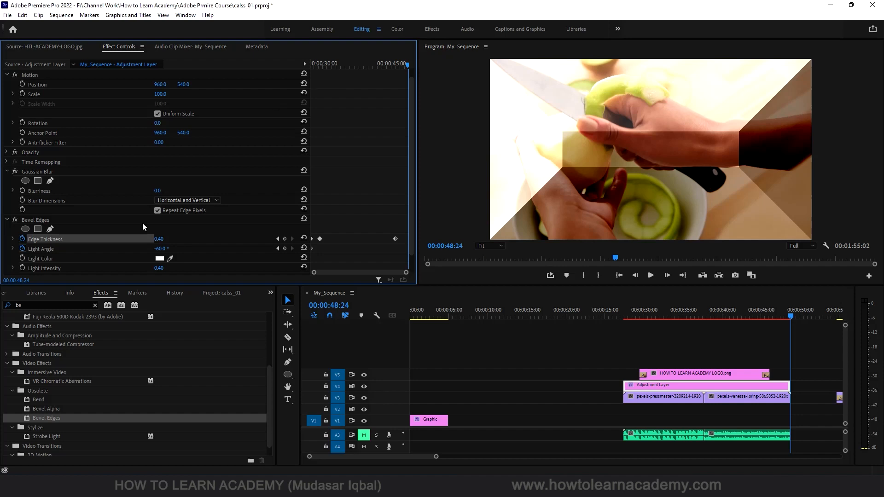
left_click(158, 239)
type("0")
key("Return")
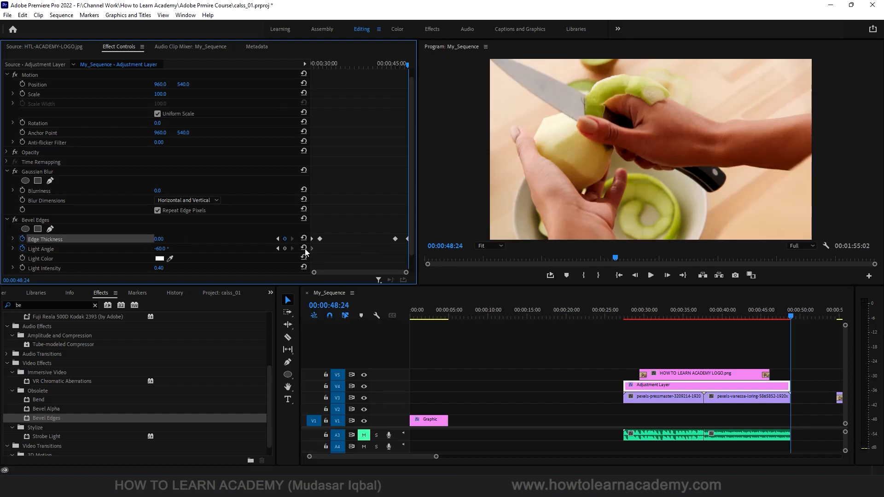
Add a Light Angle keyframe at 00:00:48:24 and set its value to 5x309.0°.
left_click(284, 249)
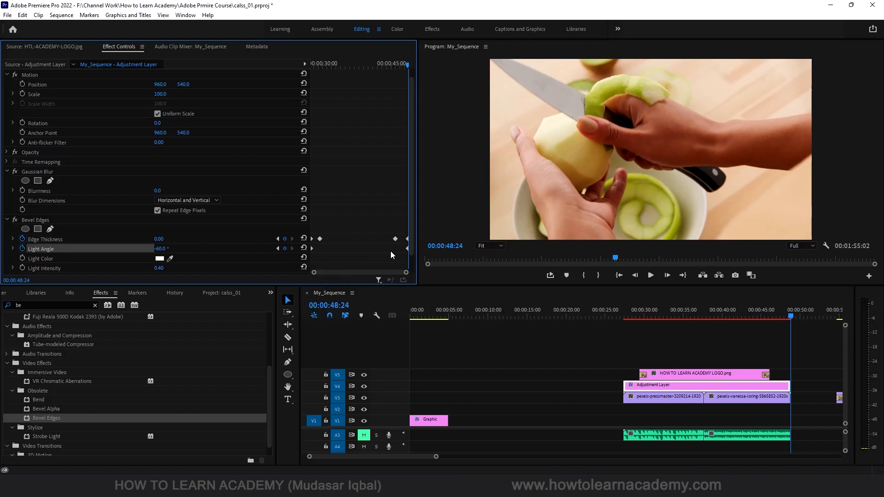
left_click_drag(160, 249, 105, 249)
left_click_drag(160, 250, 245, 250)
left_click_drag(165, 249, 299, 249)
left_click(159, 248)
left_click(158, 247)
key("BackSpace")
type("5x309.0")
key("Return")
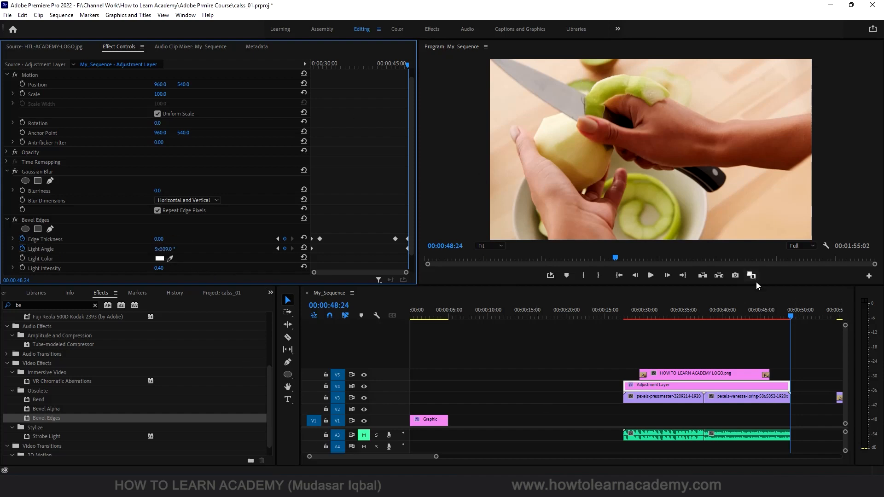
Play the beginning and end of the Adjustment Layer section to check the animated Bevel Edges.
left_click_drag(689, 309, 624, 312)
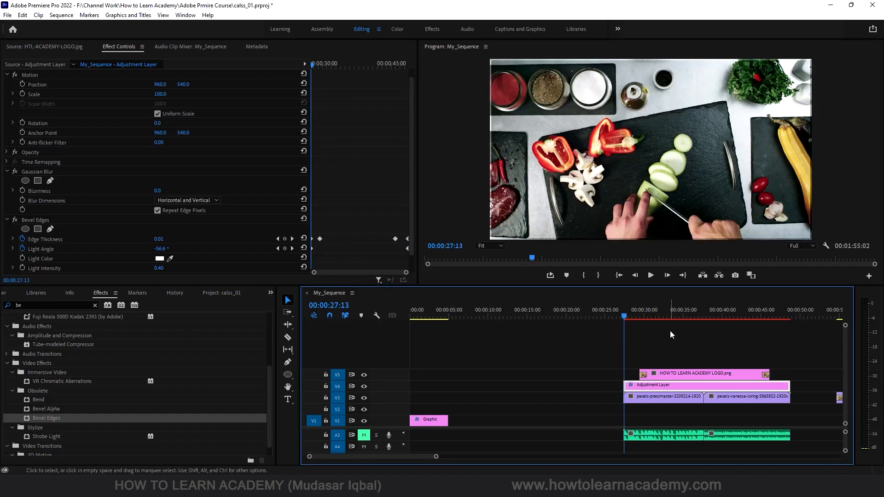
key("space")
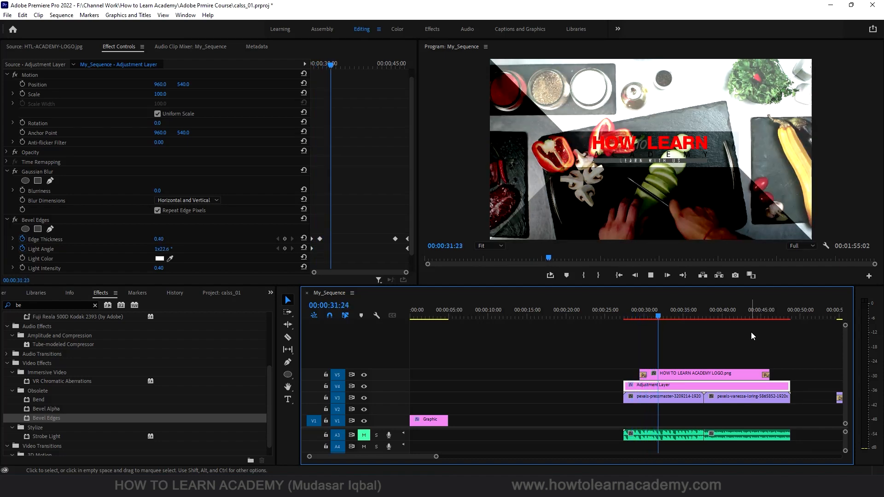
key("space")
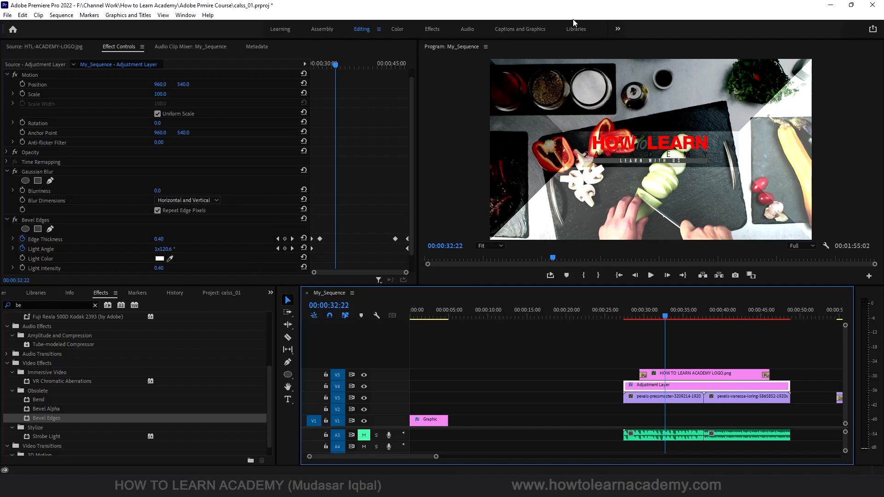
left_click_drag(648, 315, 624, 316)
key("space")
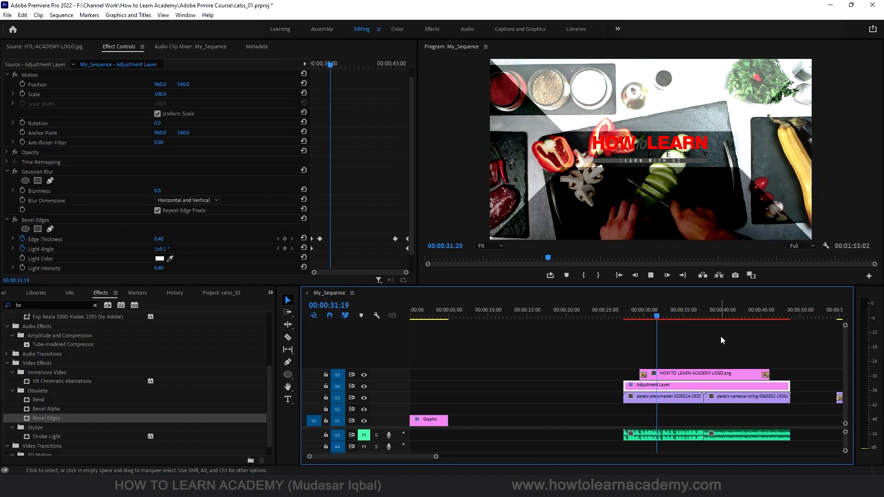
left_click(761, 313)
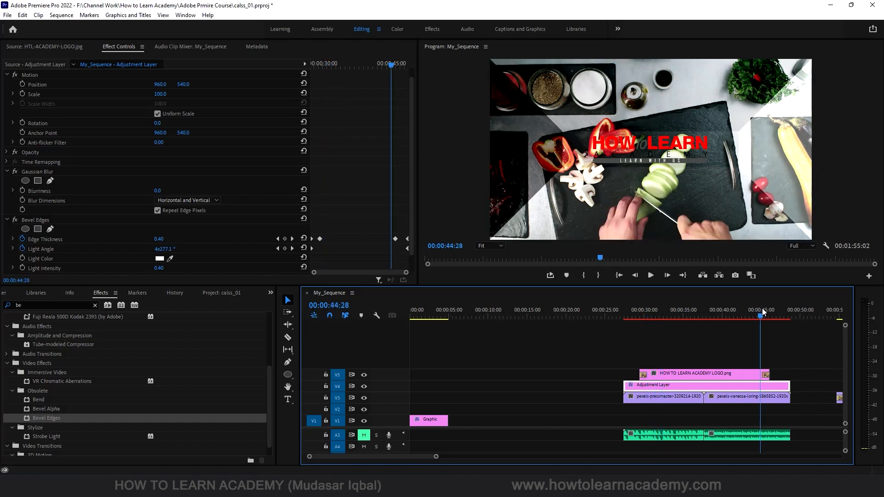
key("space")
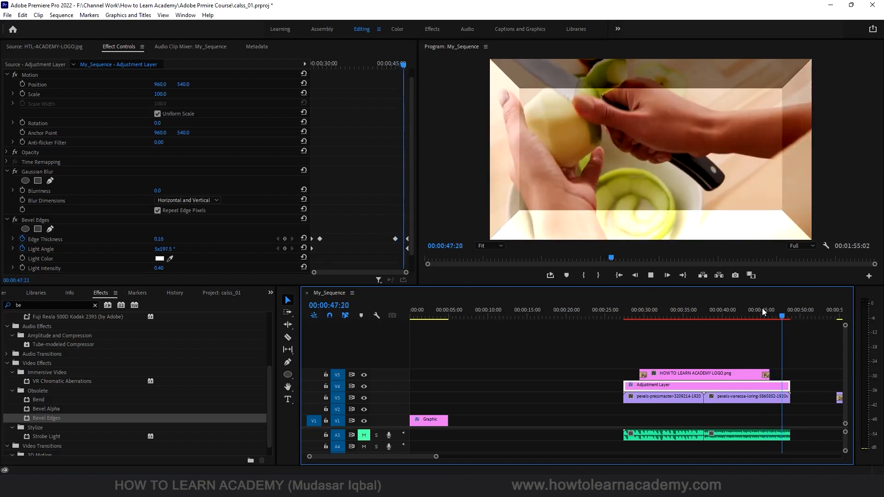
key("space")
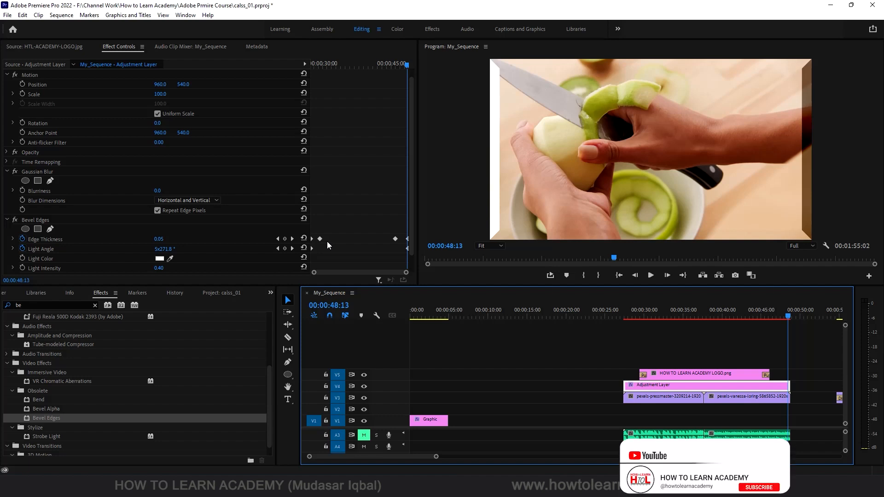
key("ctrl+s")
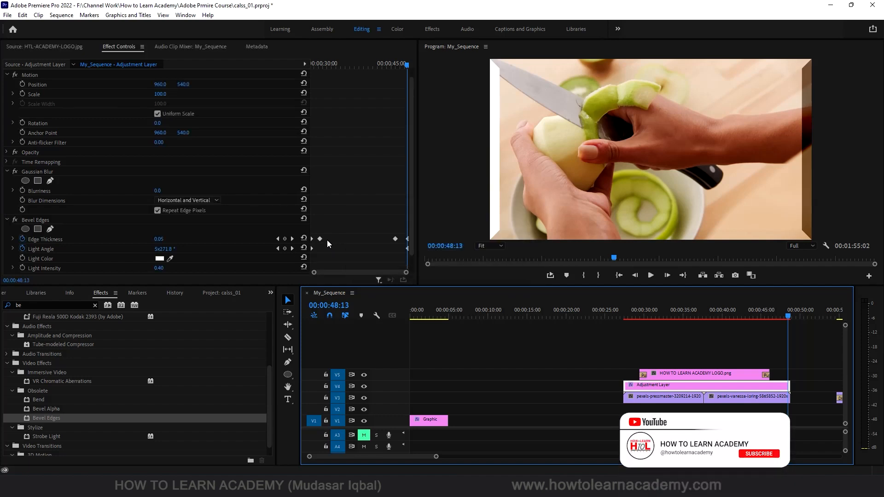
Start keyframing the Gaussian Blur's Blurriness at 00:00:29:15, in line with the second Edge Thickness keyframe.
left_click(648, 312)
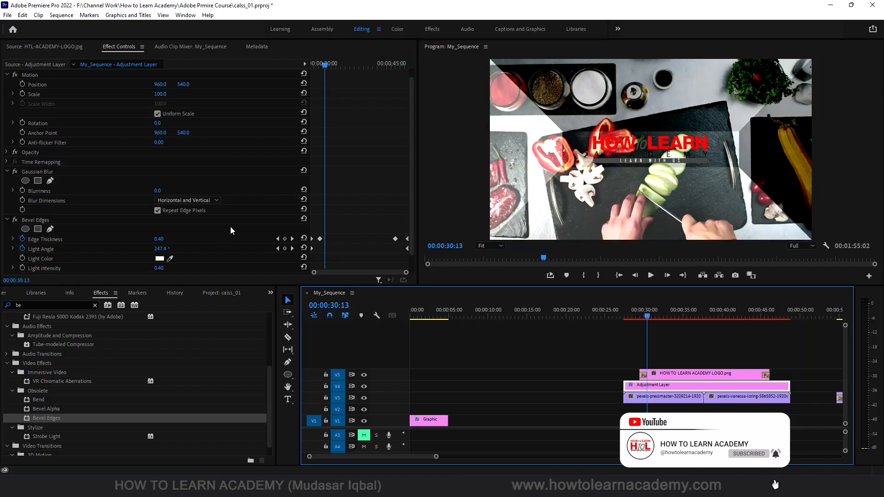
left_click(277, 249)
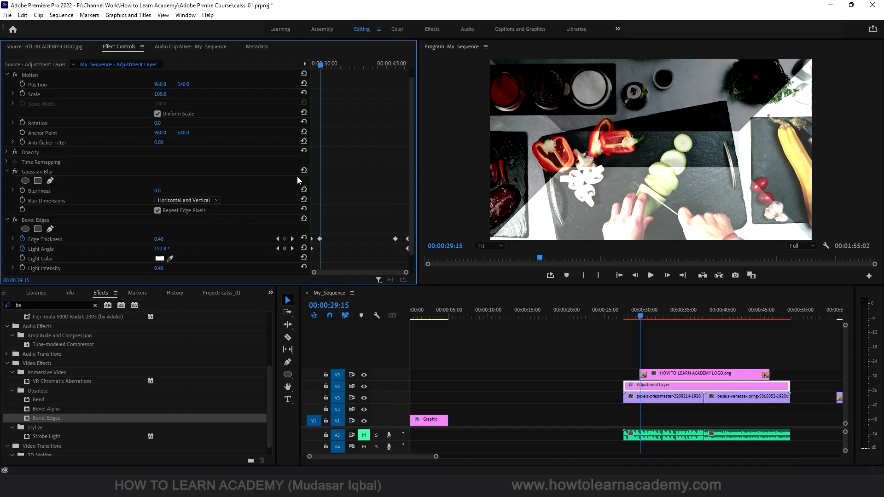
left_click(22, 190)
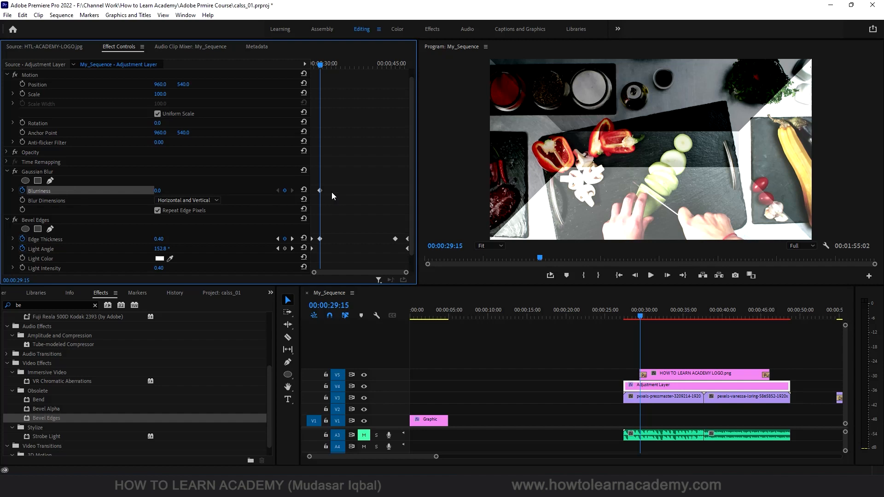
Move five frames ahead to 00:00:29:20 and set Blurriness to 67.
key("shift+Right")
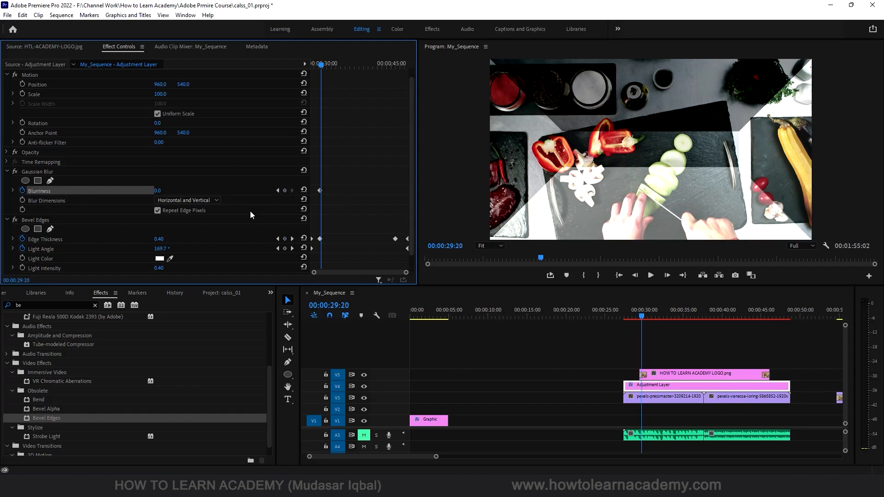
left_click(157, 190)
type("1")
key("Return")
left_click_drag(162, 191, 192, 191)
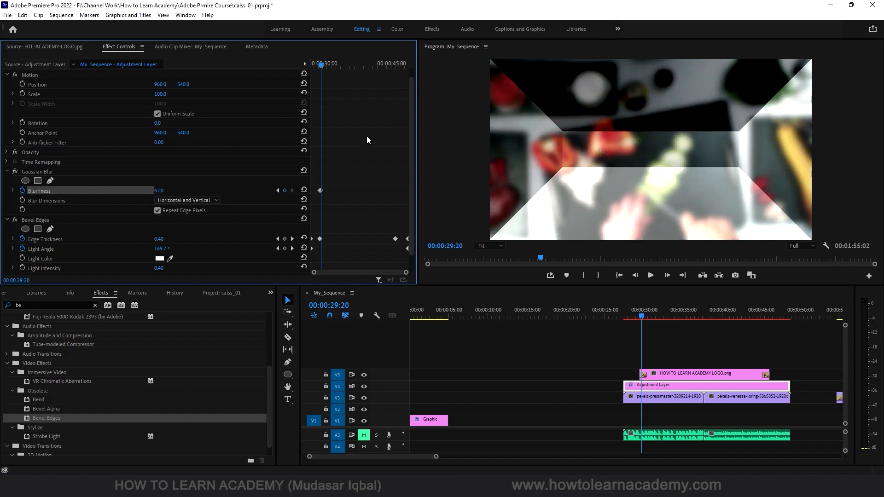
Add a Blurriness keyframe at 00:00:46:00 to hold the blur, and set Blurriness to 0 at 00:00:46:05.
left_click(293, 239)
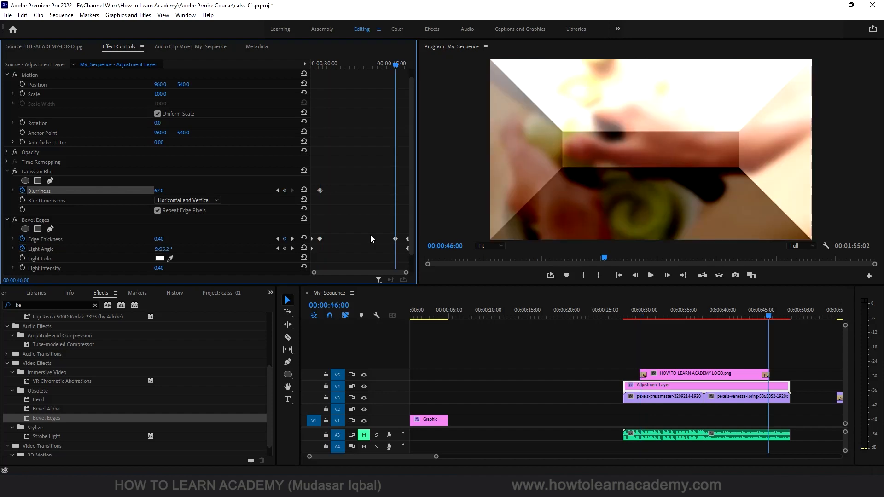
left_click(285, 190)
key("shift+Right")
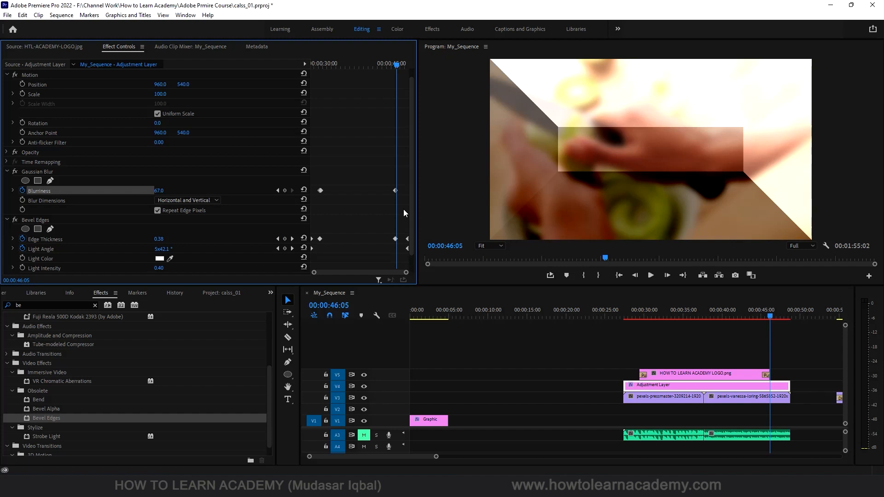
left_click(158, 190)
type("0")
key("Return")
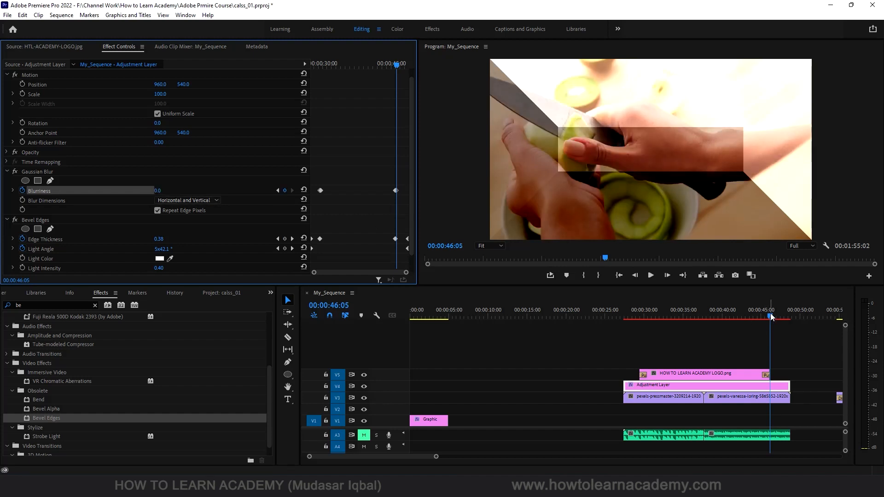
Play the start and end of the Adjustment Layer section to review the combined blur and bevel animation.
left_click_drag(770, 317, 623, 319)
key("space")
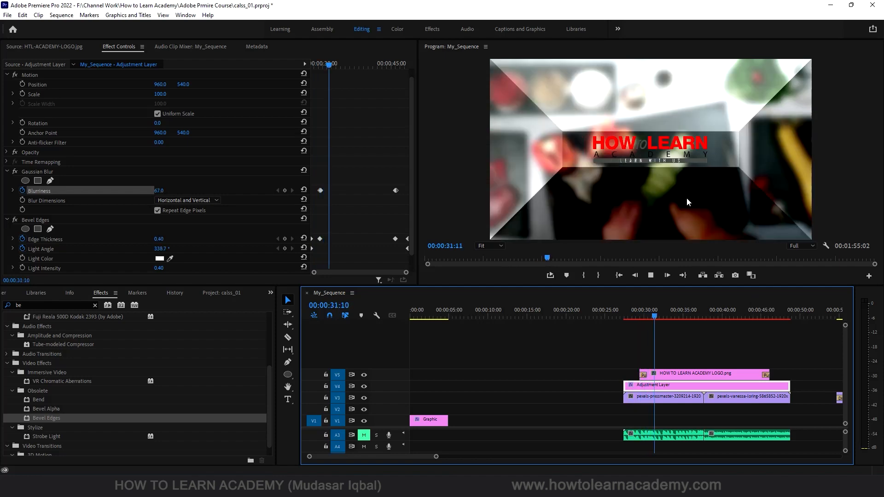
key("space")
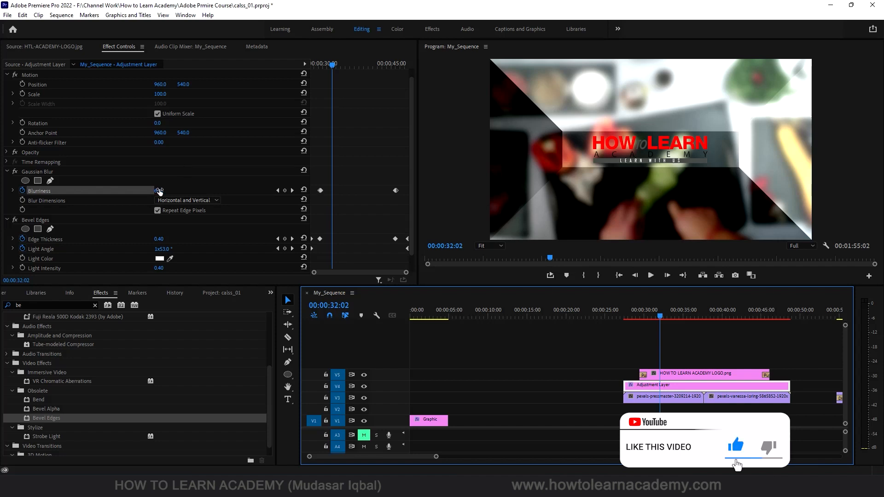
left_click_drag(760, 310, 765, 311)
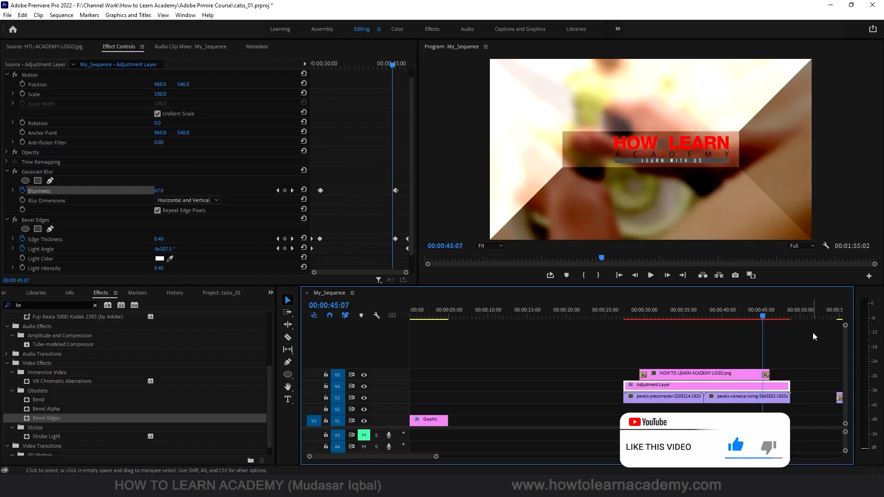
key("space")
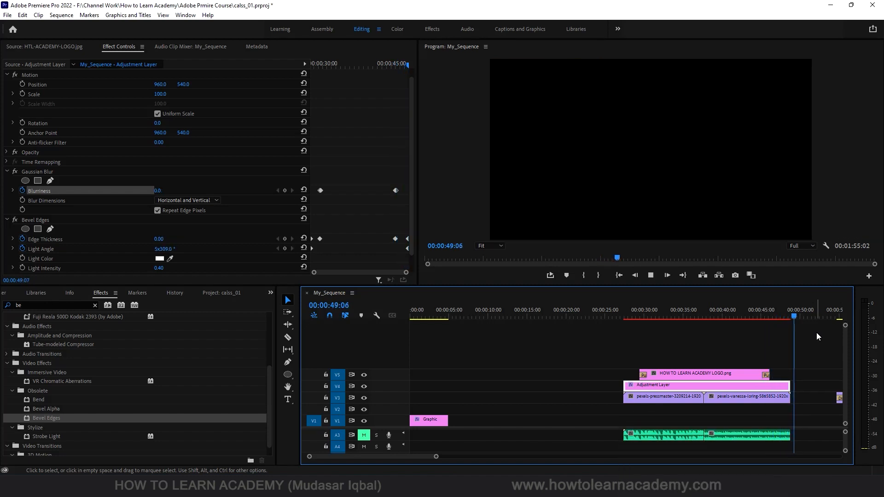
left_click_drag(755, 314, 720, 316)
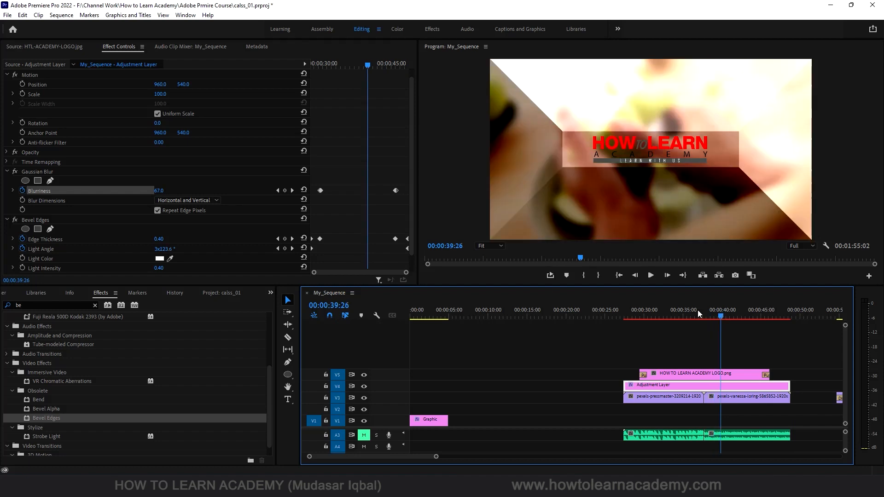